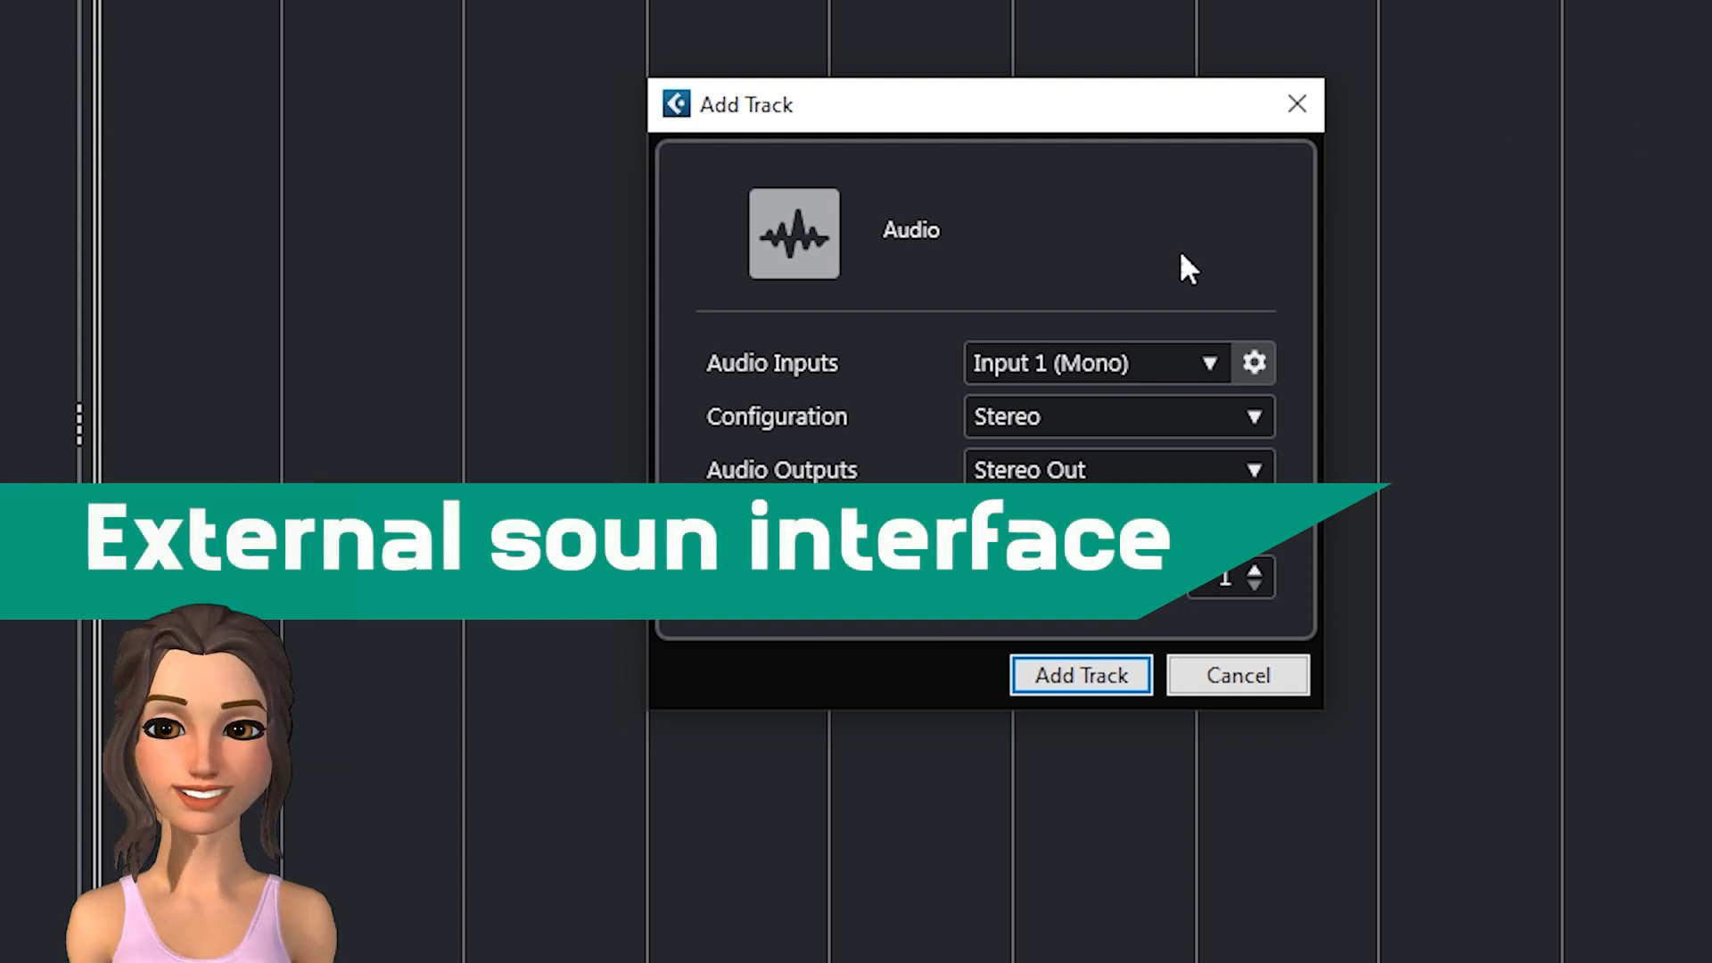
Step: Check the available hardware inputs and add one audio track using Input 1 (Mono), Stereo configuration and Stereo Out
left_click(1211, 359)
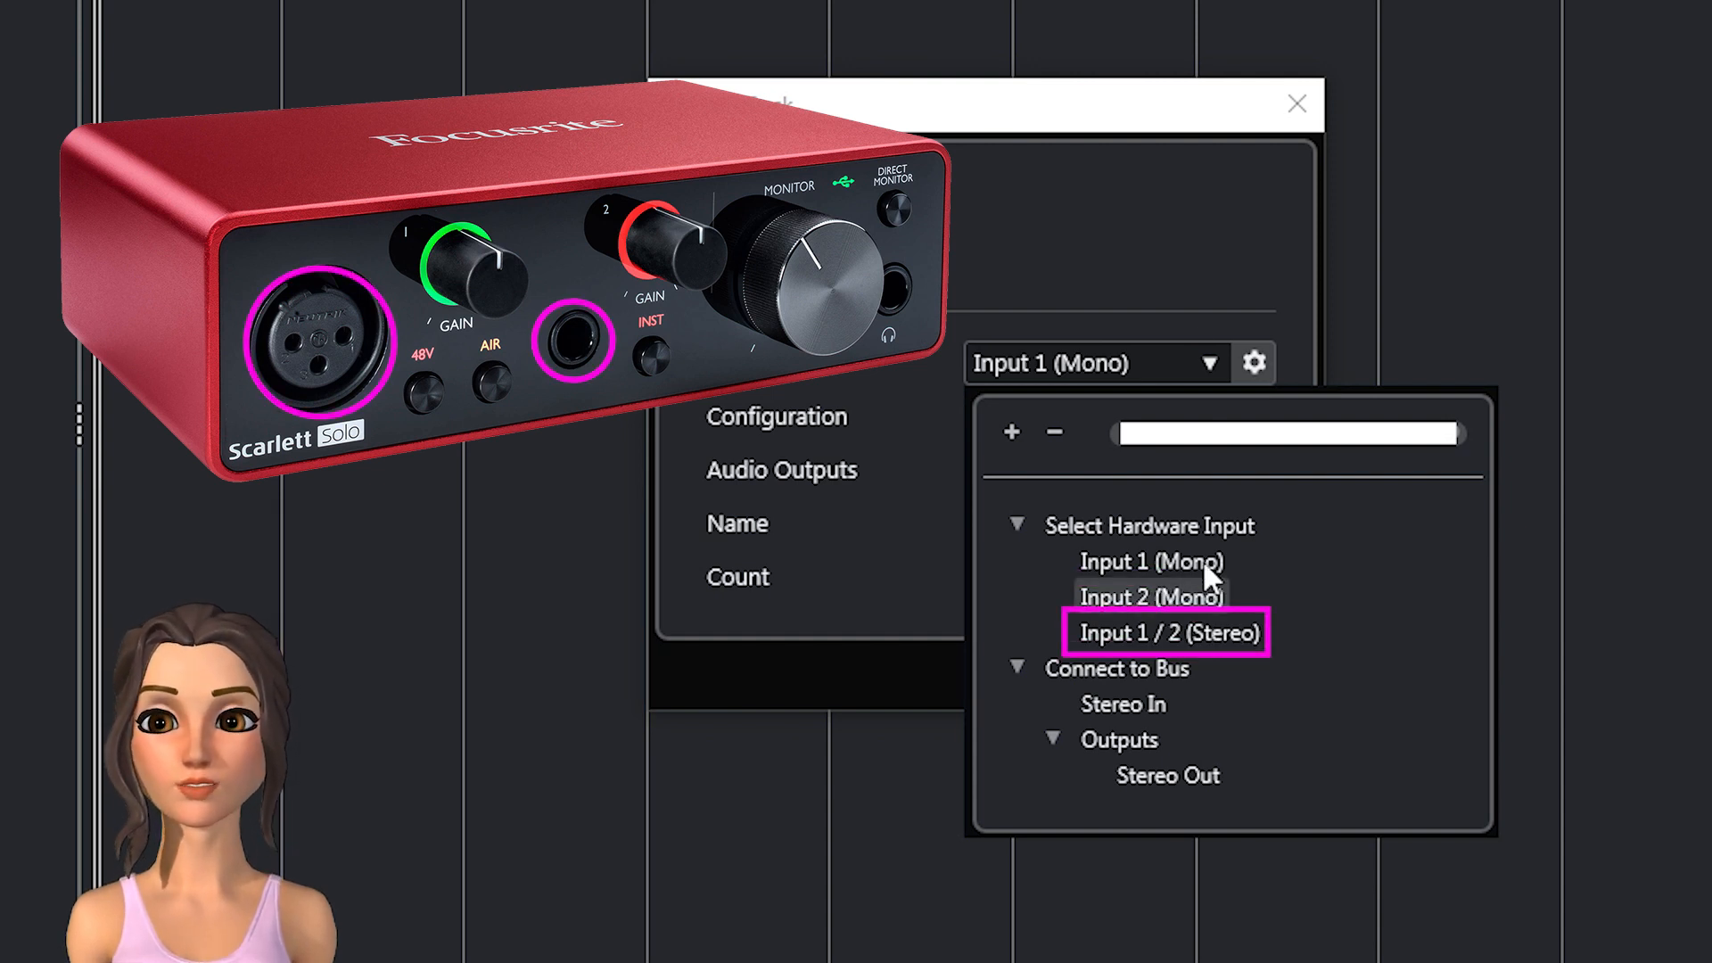
left_click(1172, 146)
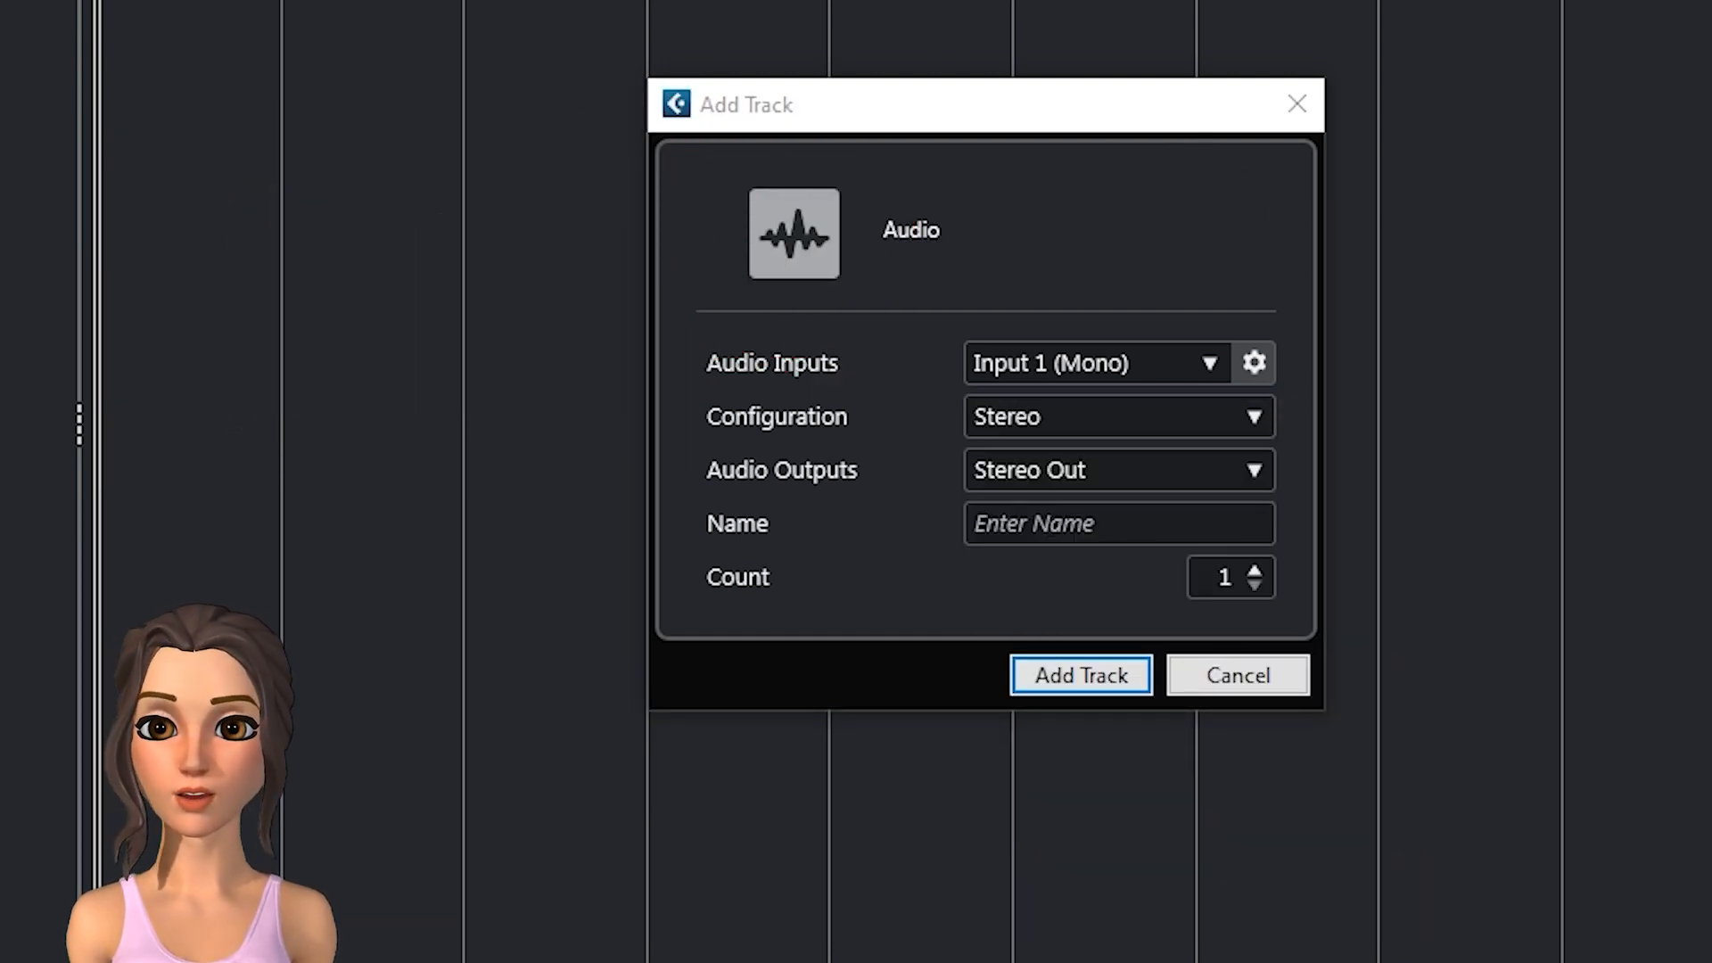
left_click(1121, 675)
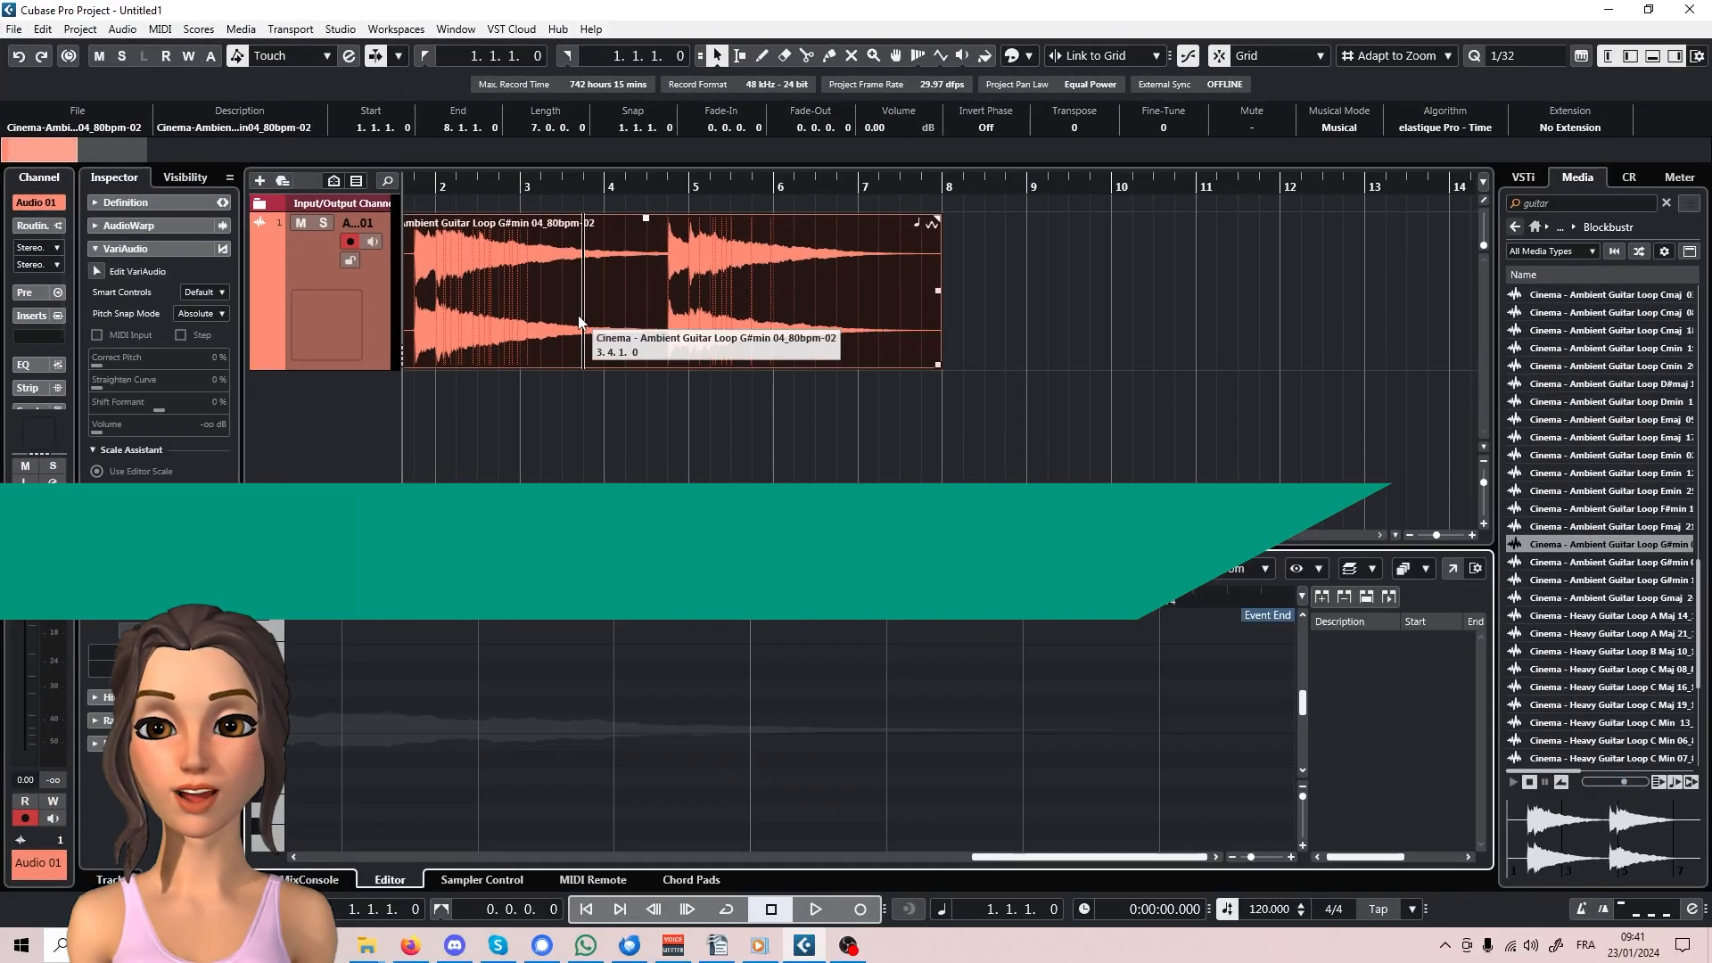
Step: Collapse the VariAudio section and examine the guitar loop's waveform in the sample editor
scroll(490, 694, "down", 4)
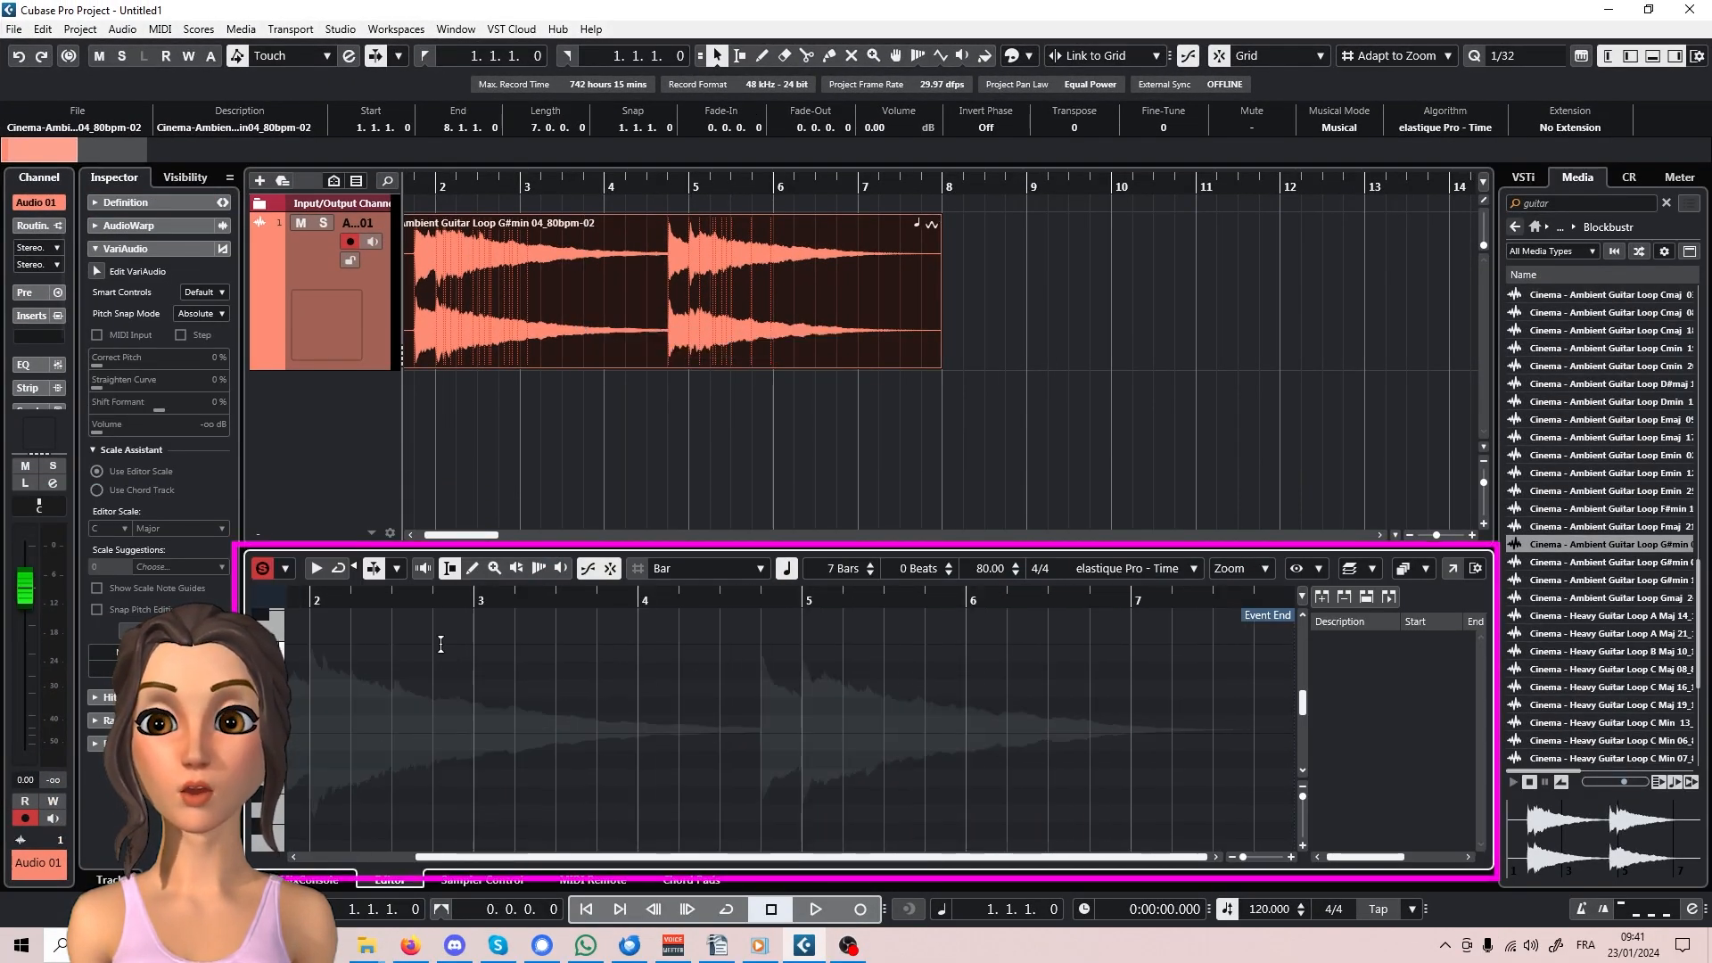
left_click(96, 249)
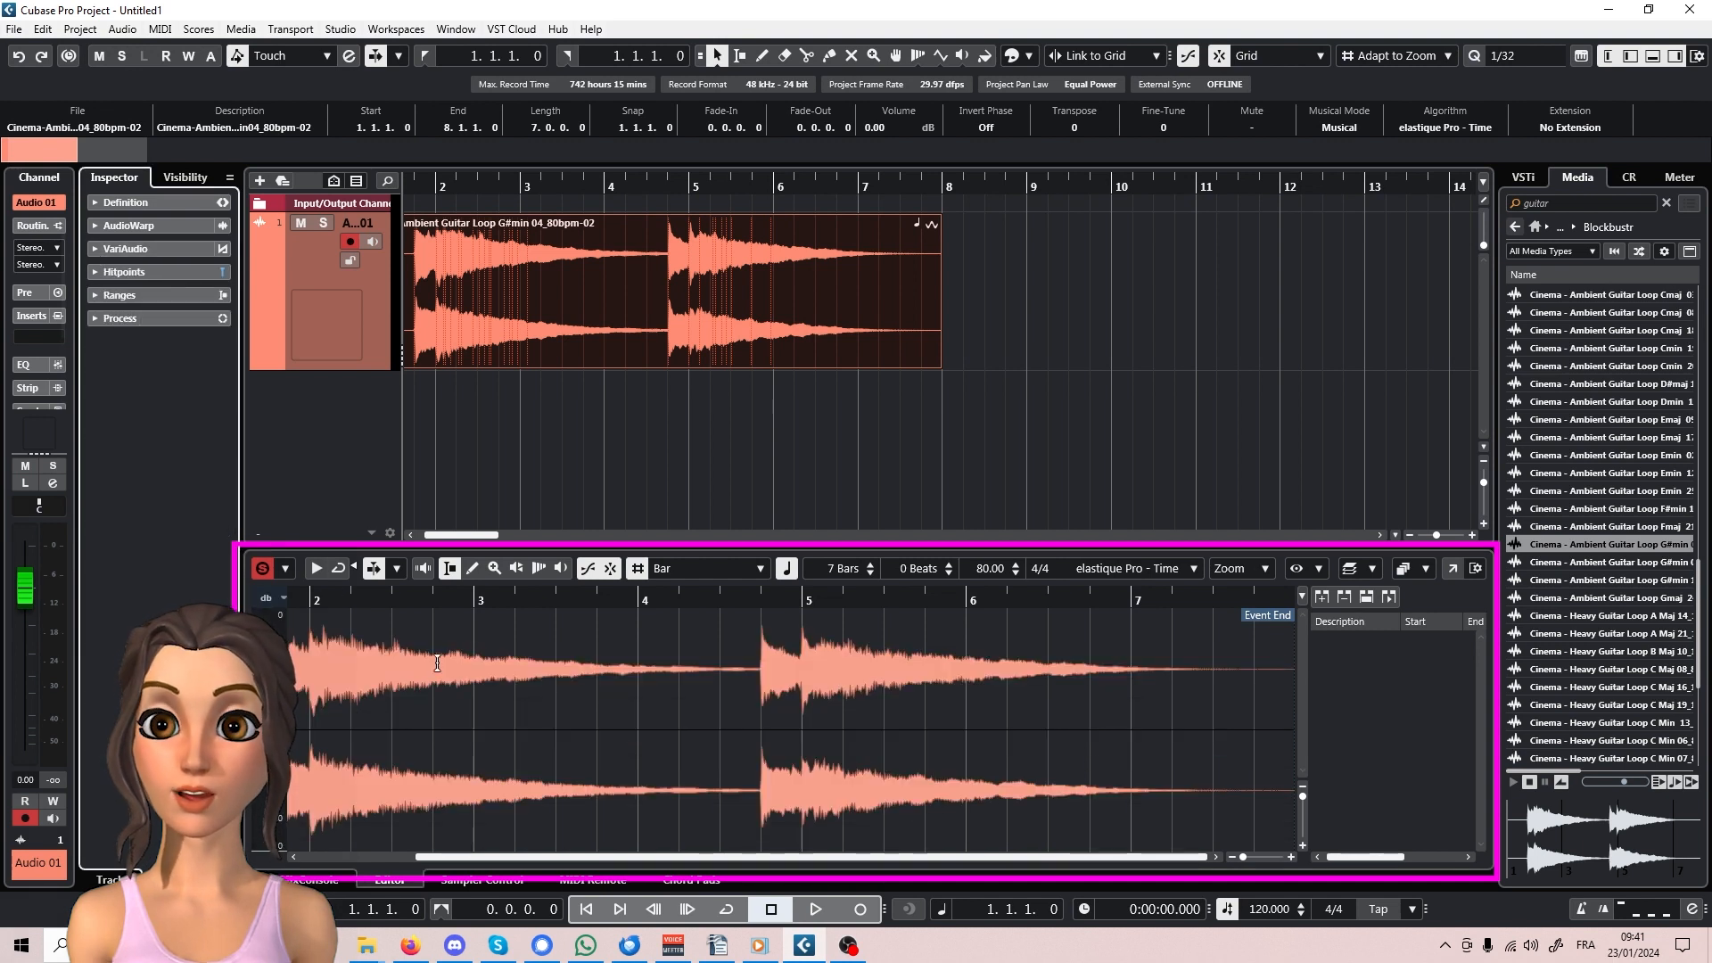
scroll(494, 635, "down", 1)
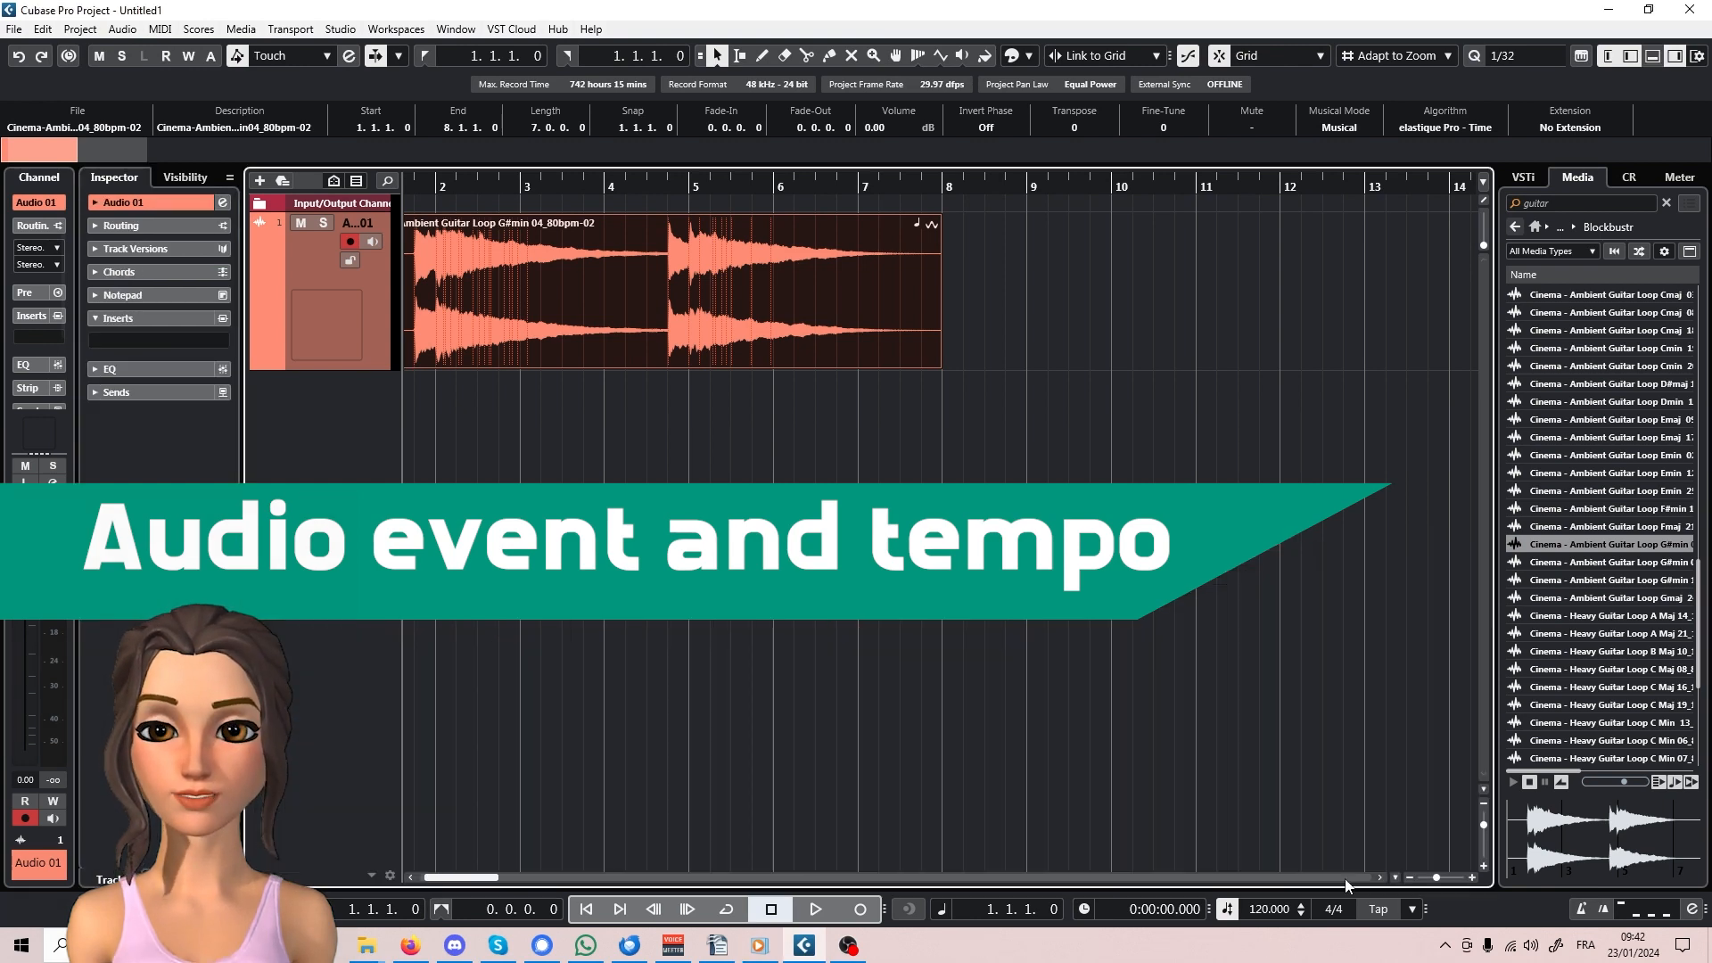
Step: Set the locators to the ambient guitar loop on the audio track and play it briefly
scroll(946, 295, "left", 1)
key("p")
key("space")
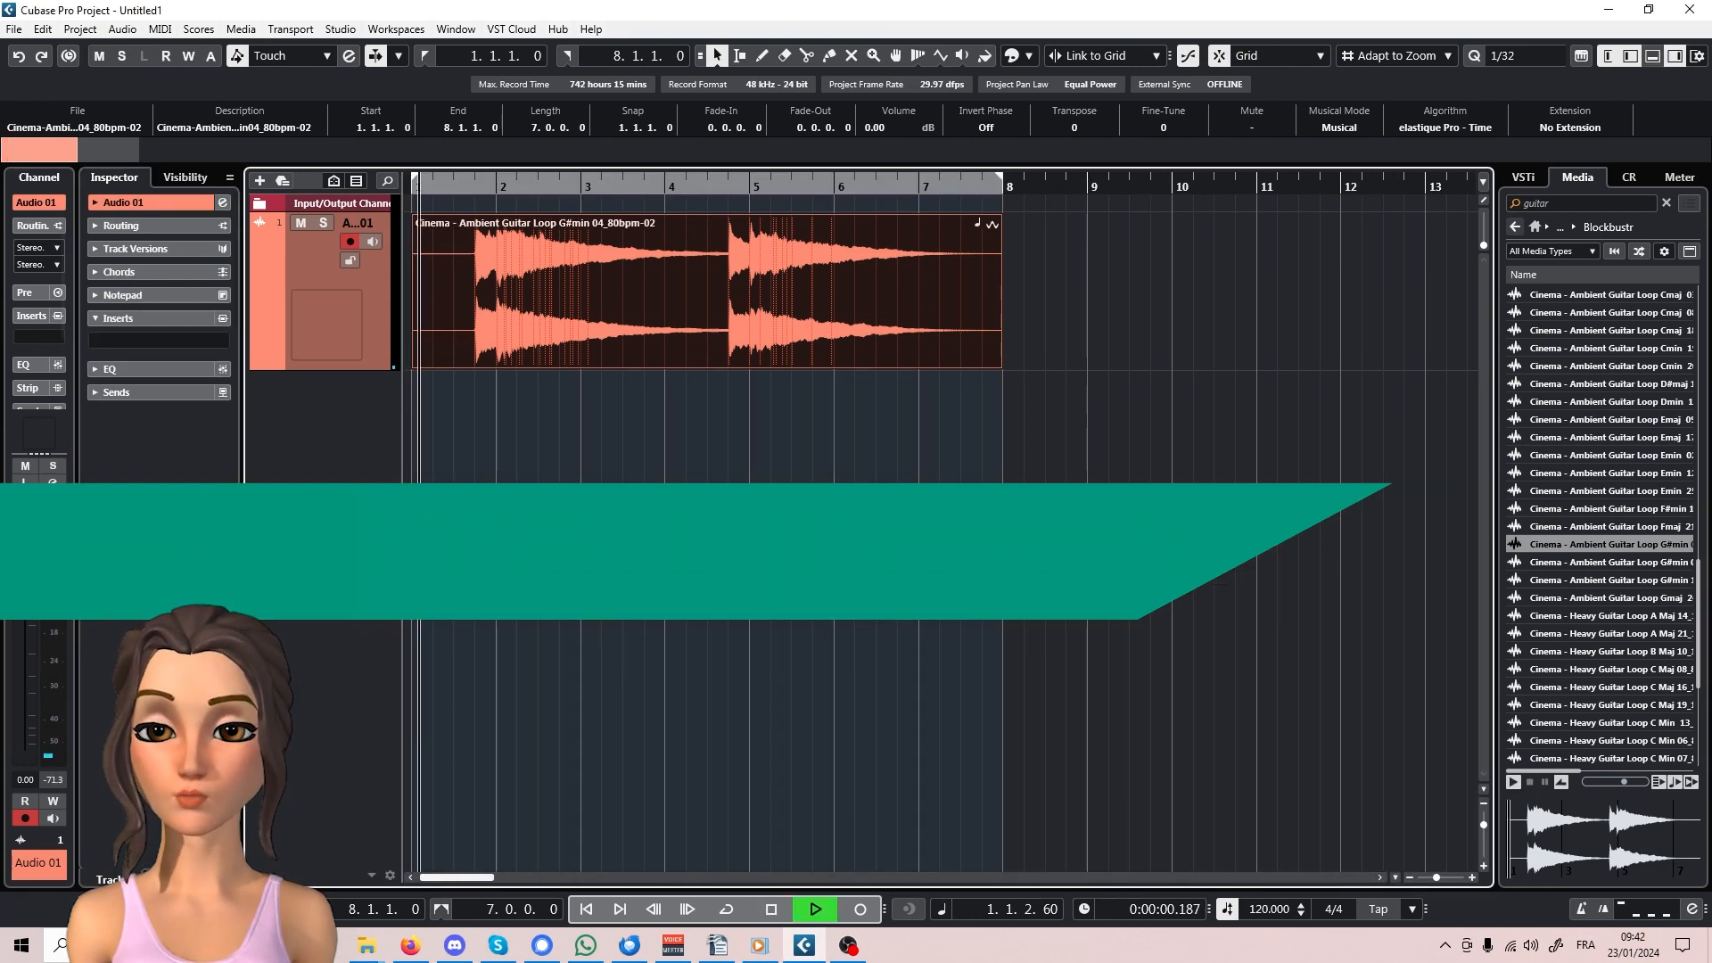
key("space")
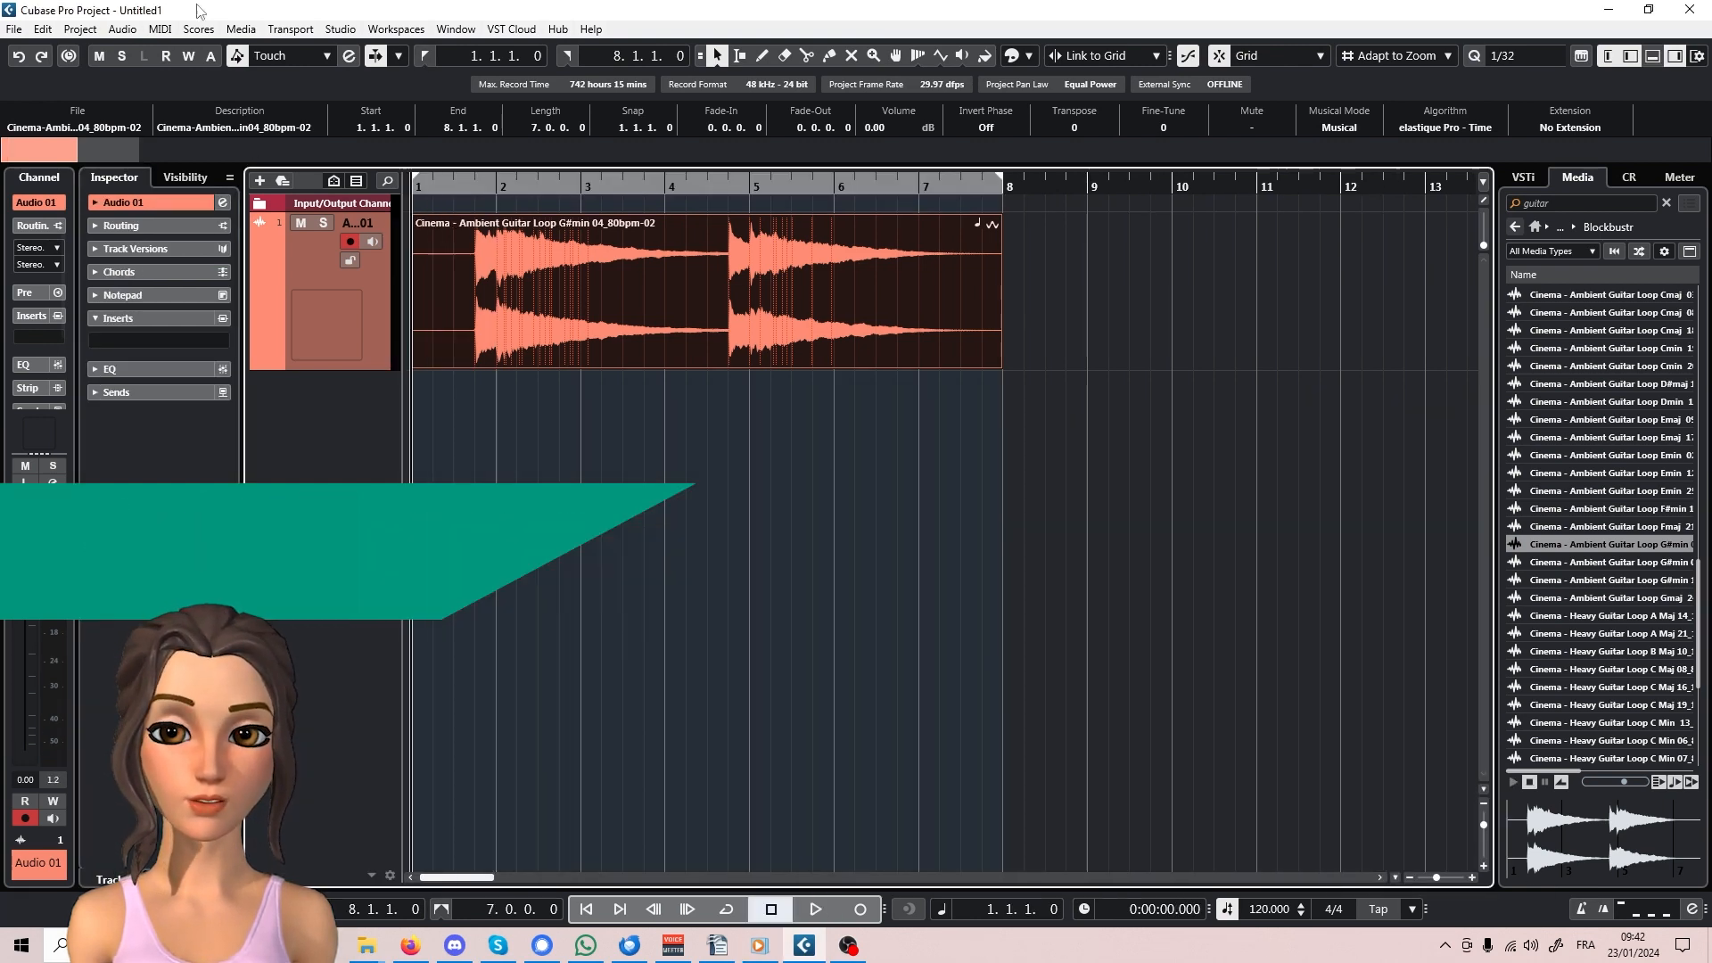
left_click(340, 29)
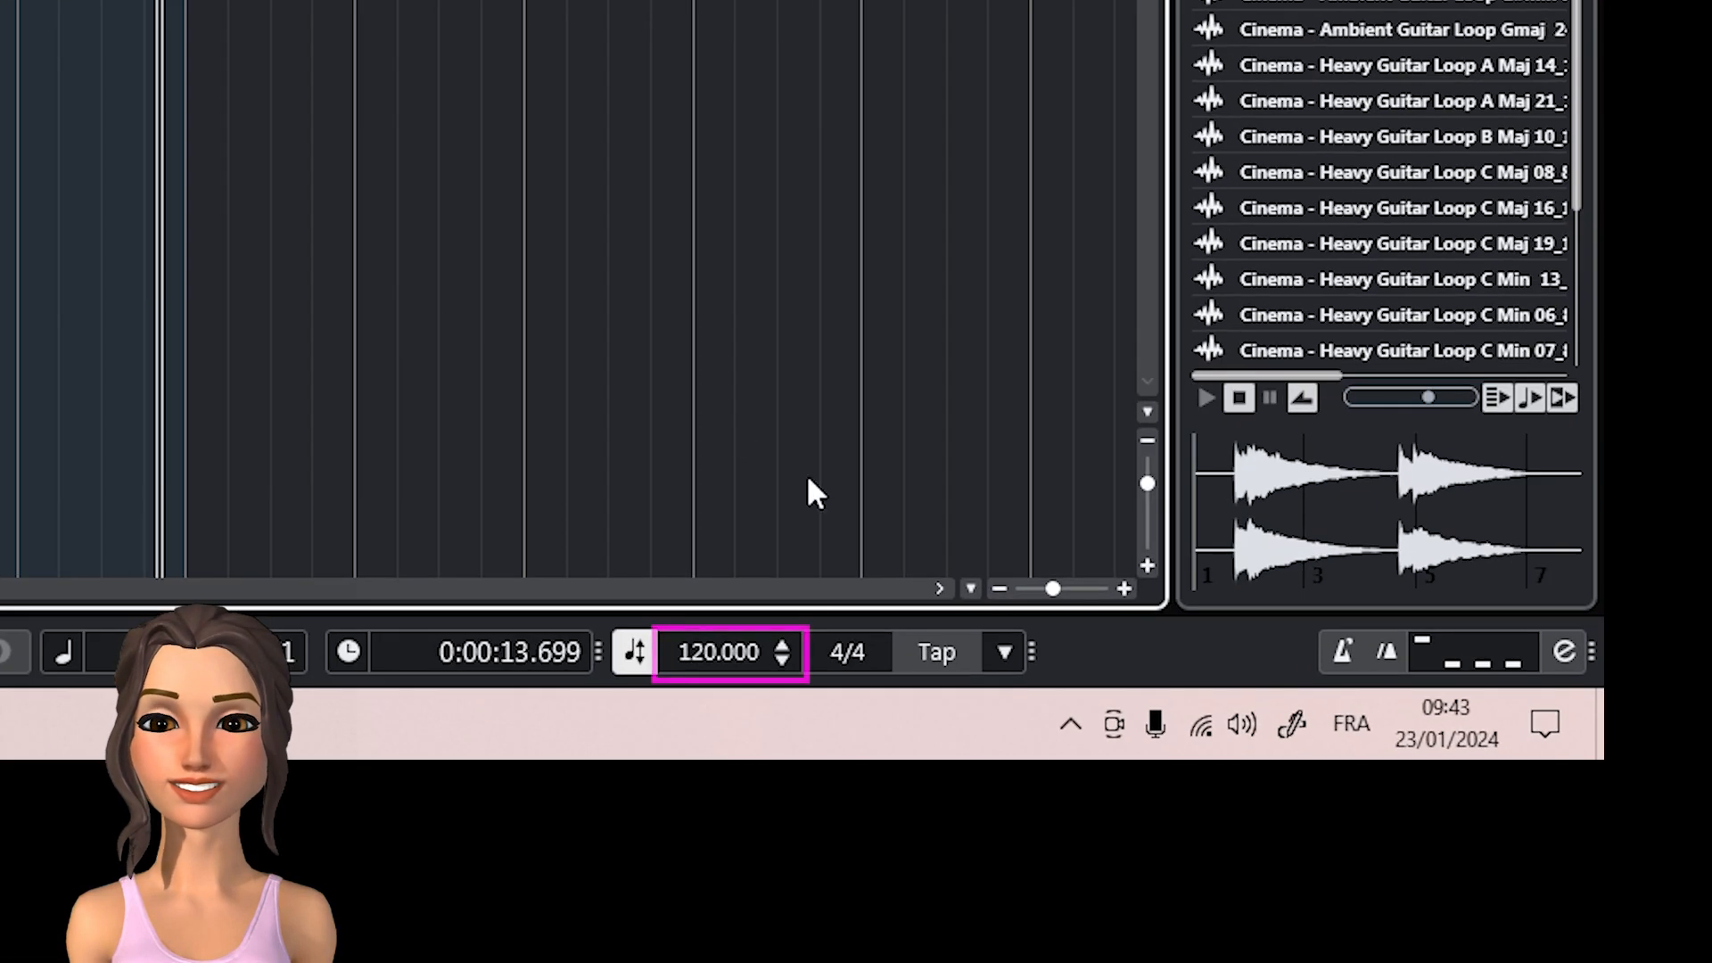
Step: Set the project tempo to 90 and play the guitar loop at that speed
double_click(711, 655)
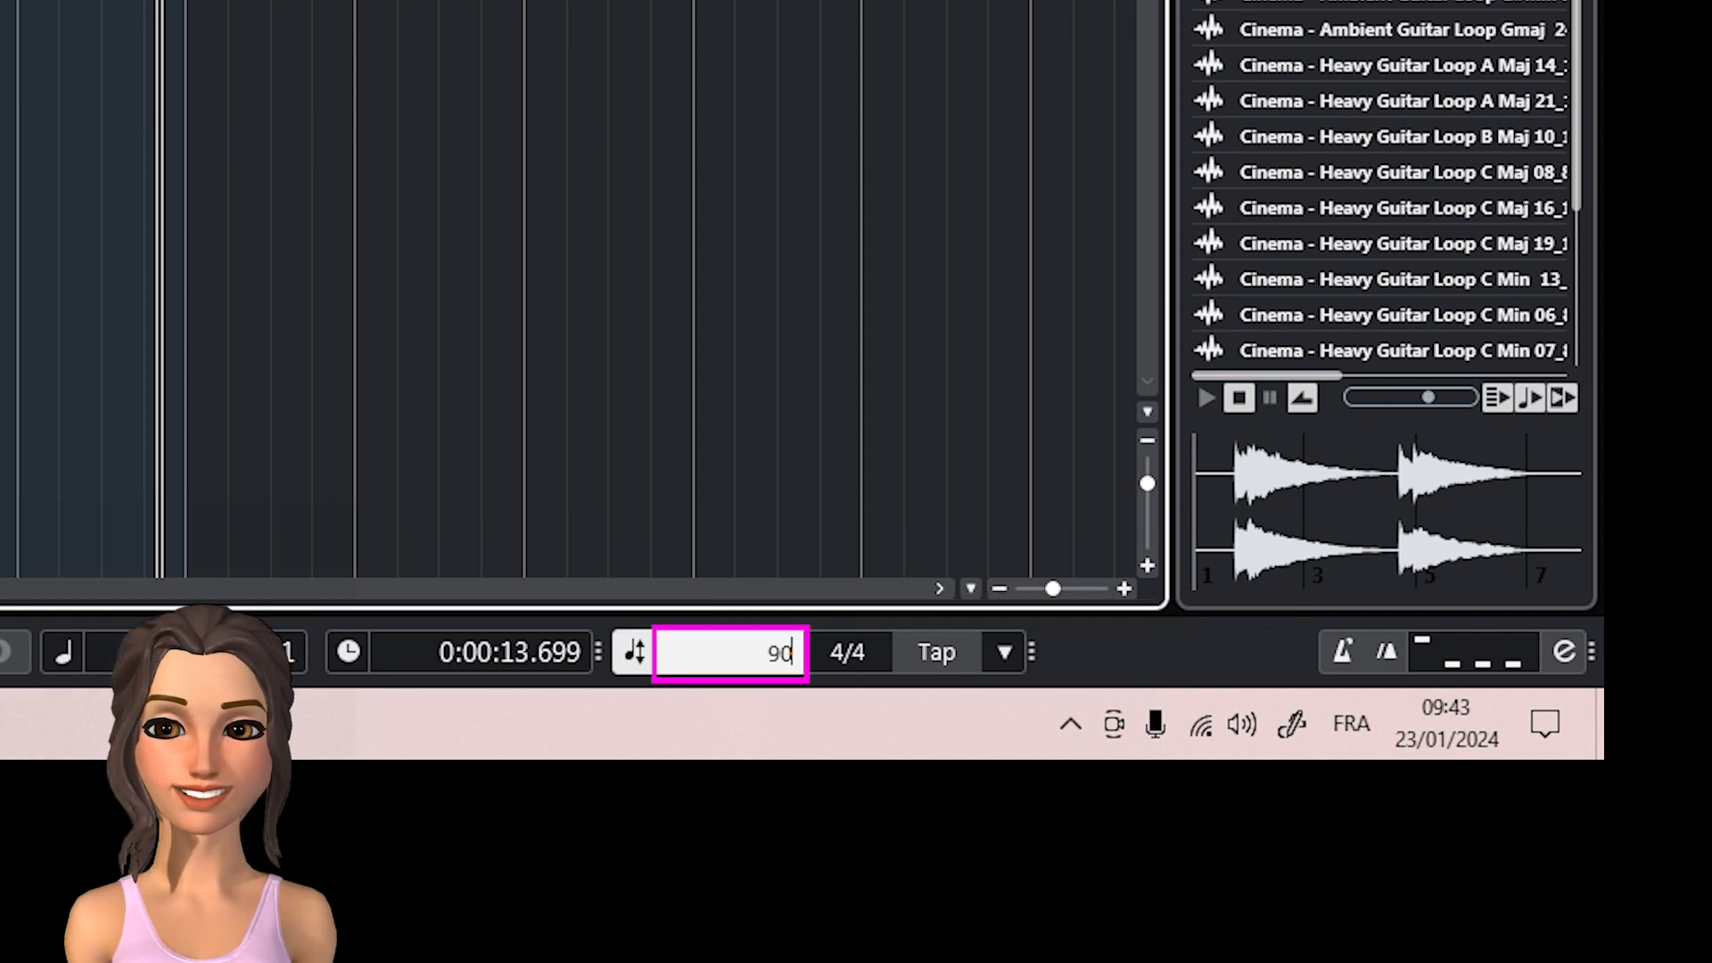
key("Return")
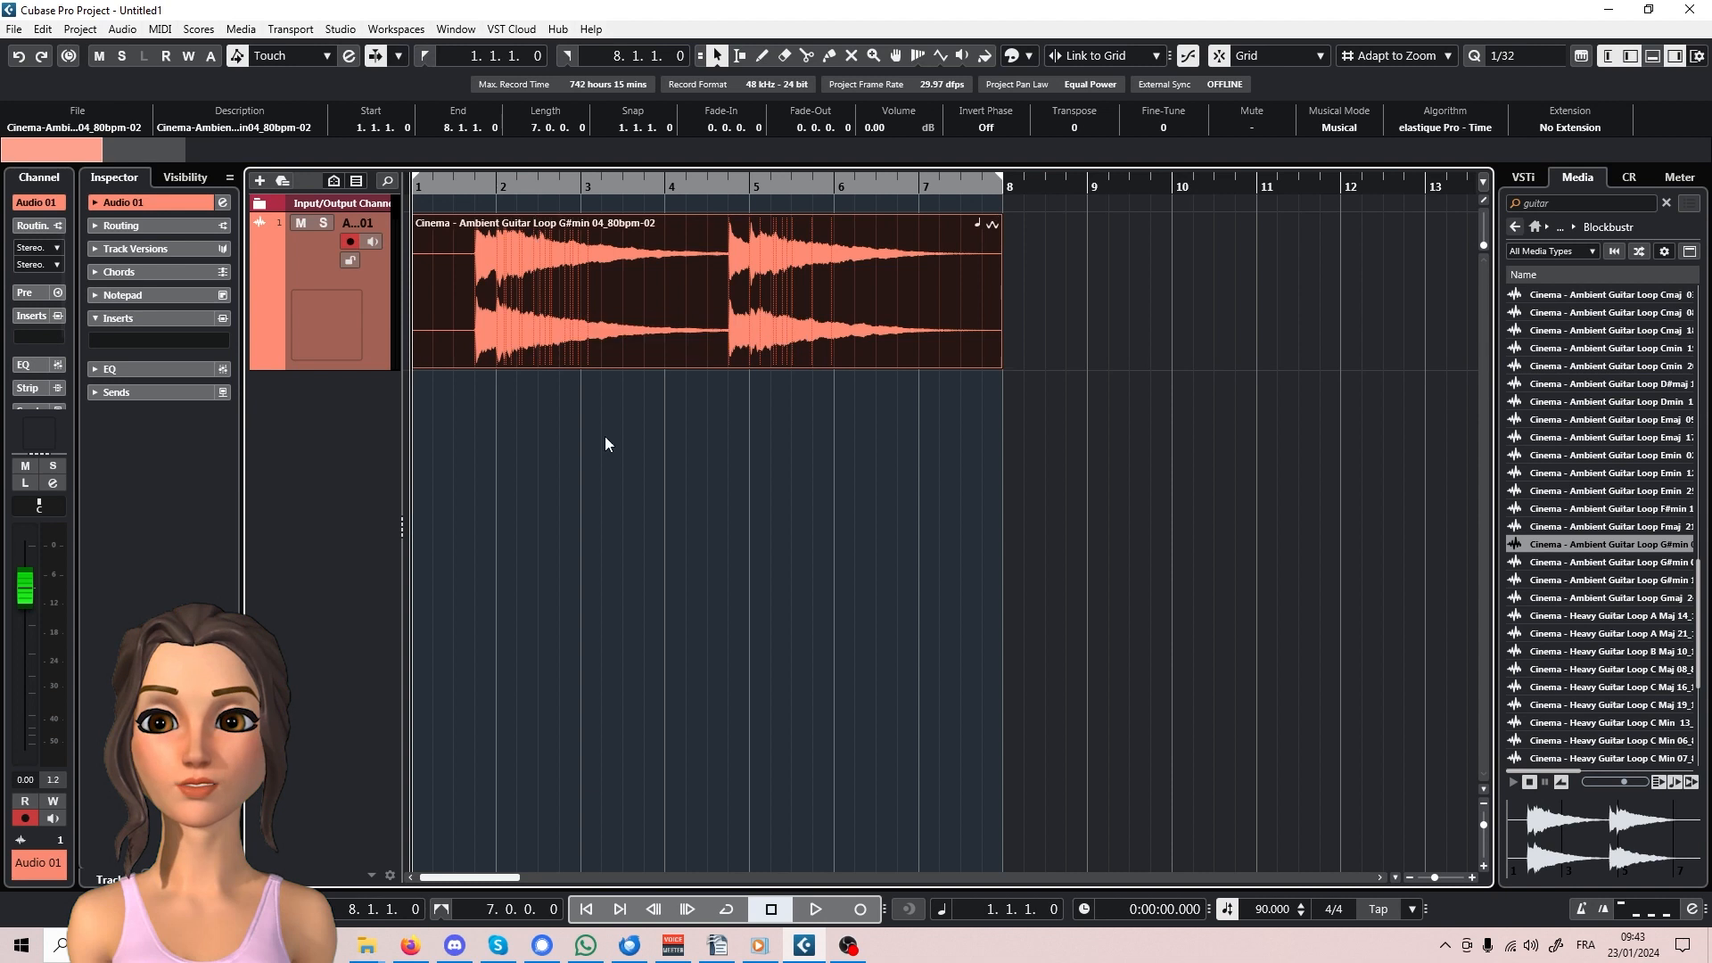
key("space")
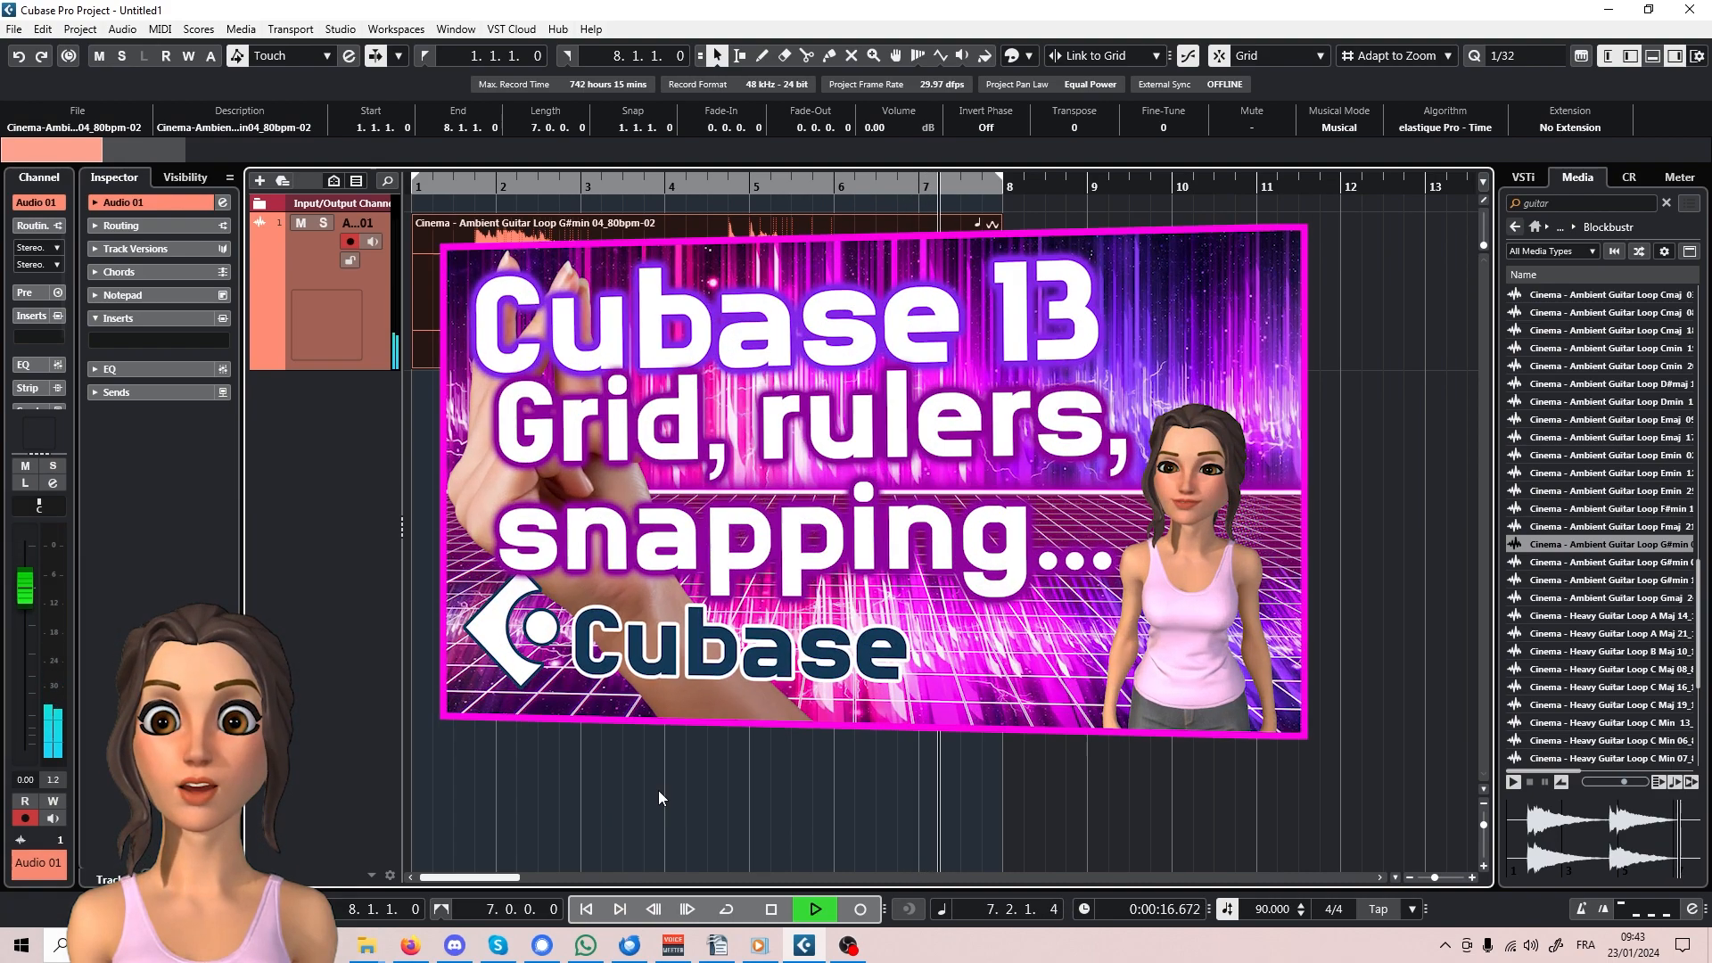
left_click(772, 906)
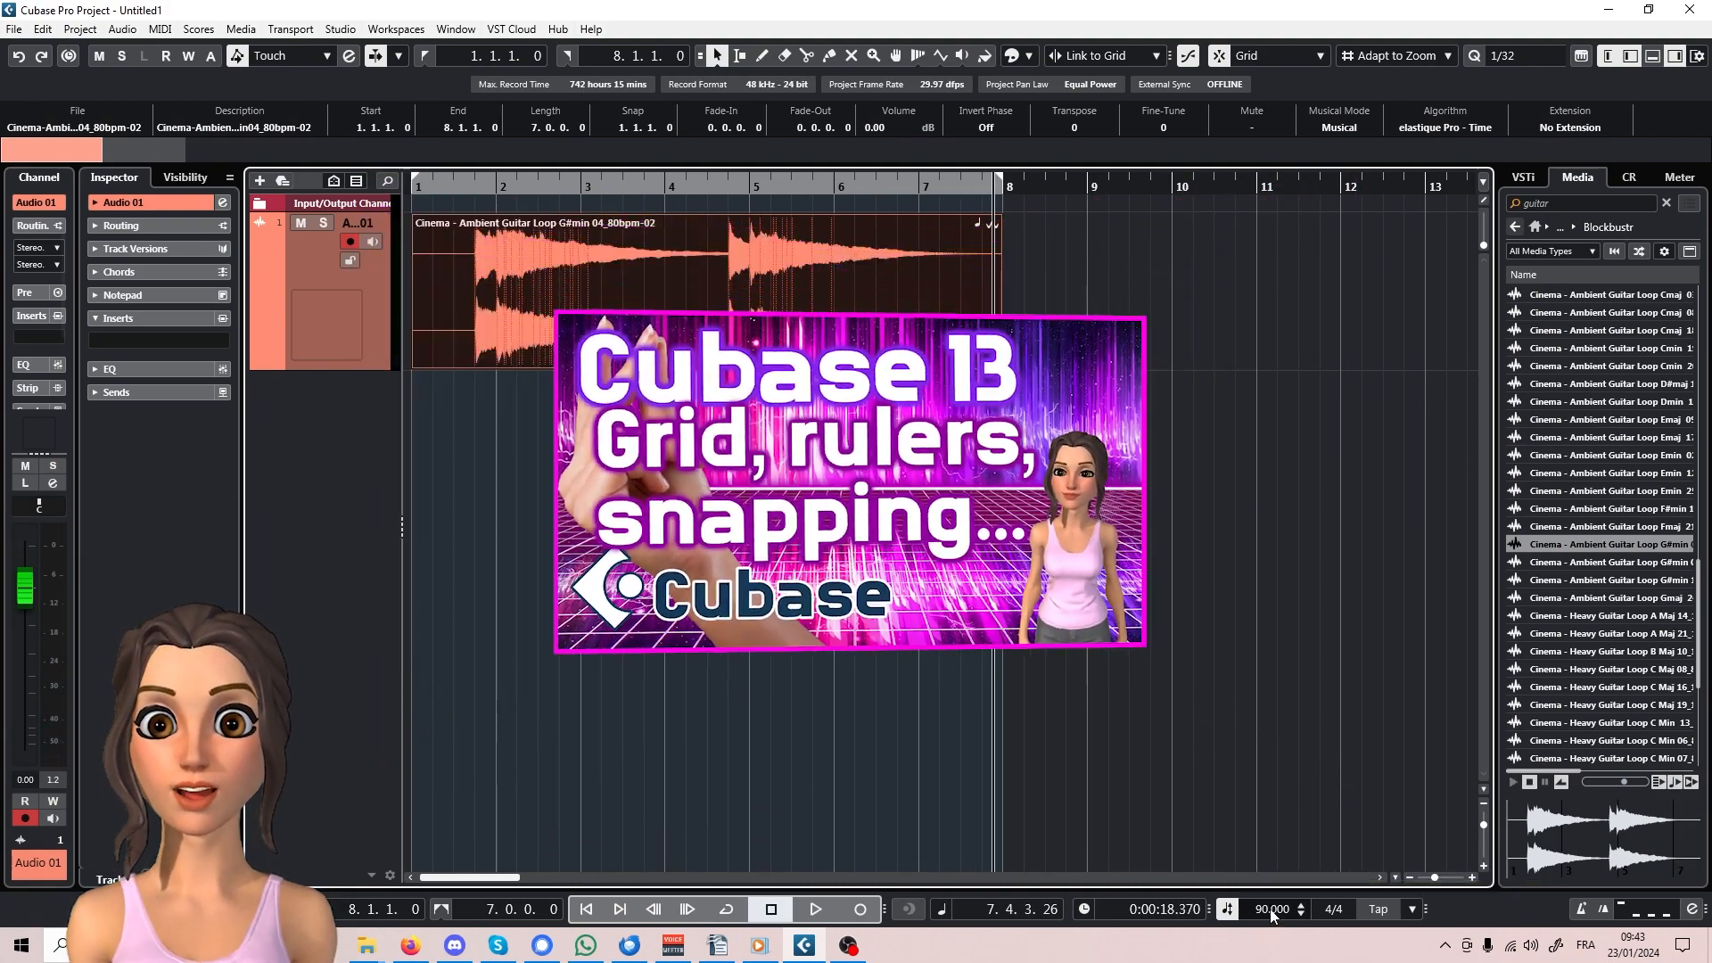
Step: Set the project tempo to 120
double_click(1274, 911)
type("12")
key("Return")
Step: Add one MIDI track with LPK25 as MIDI input and output on Channel 1
right_click(293, 428)
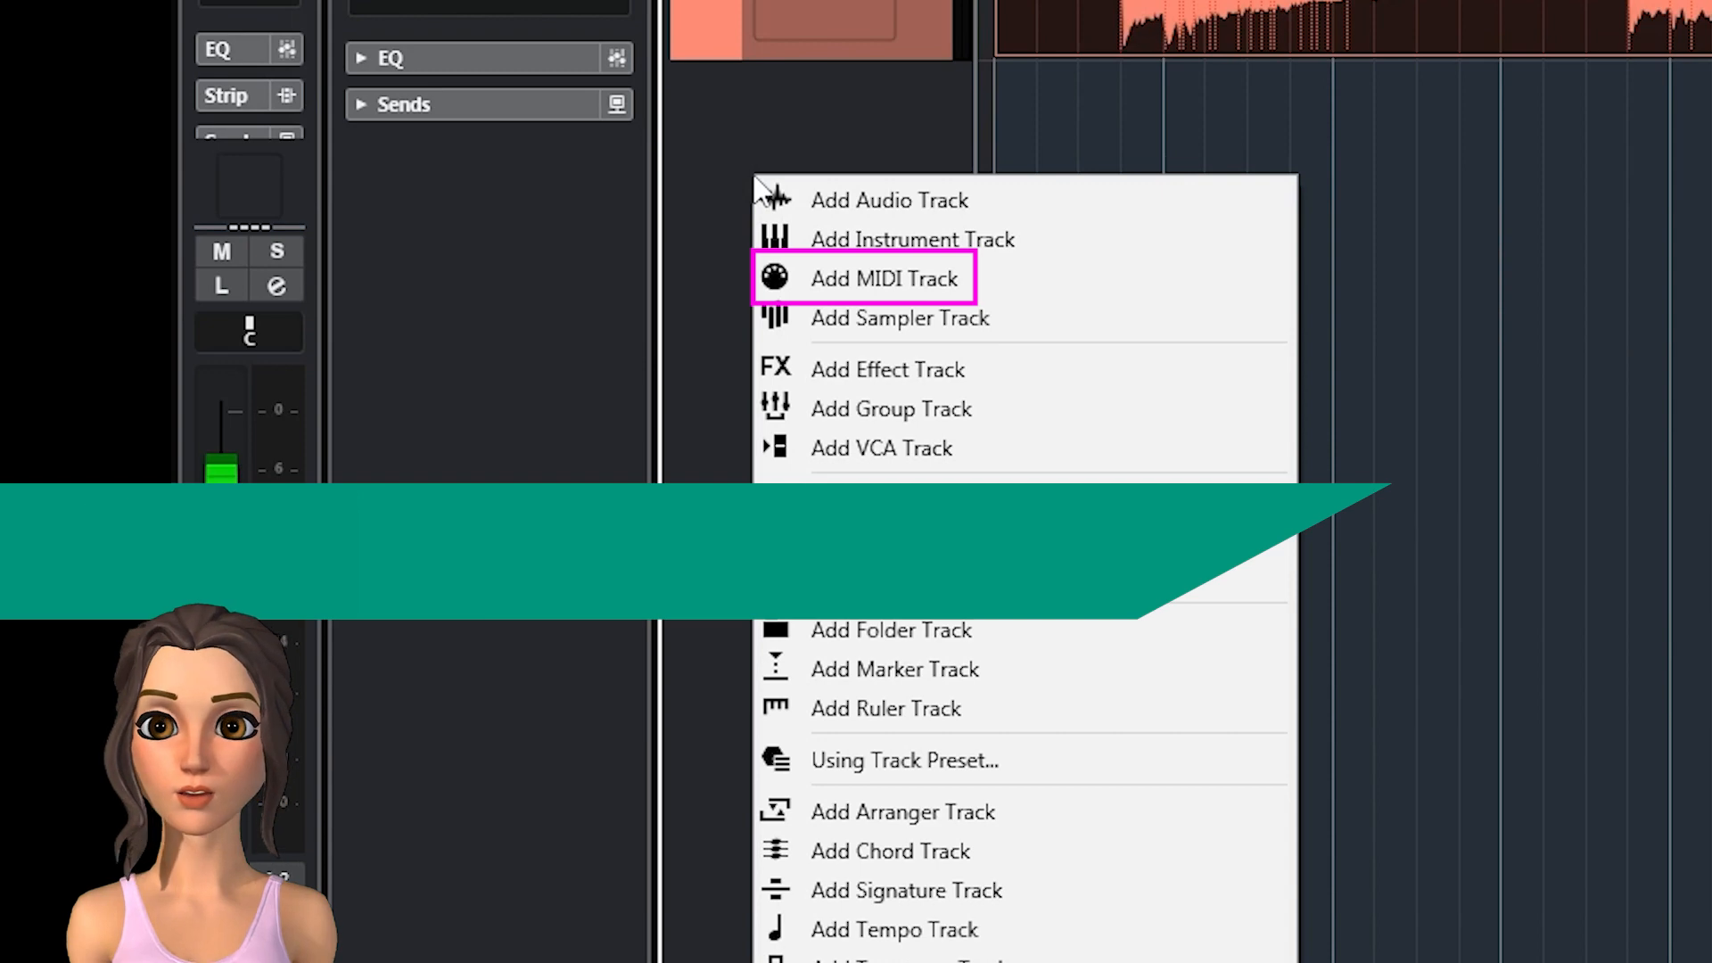
left_click(854, 288)
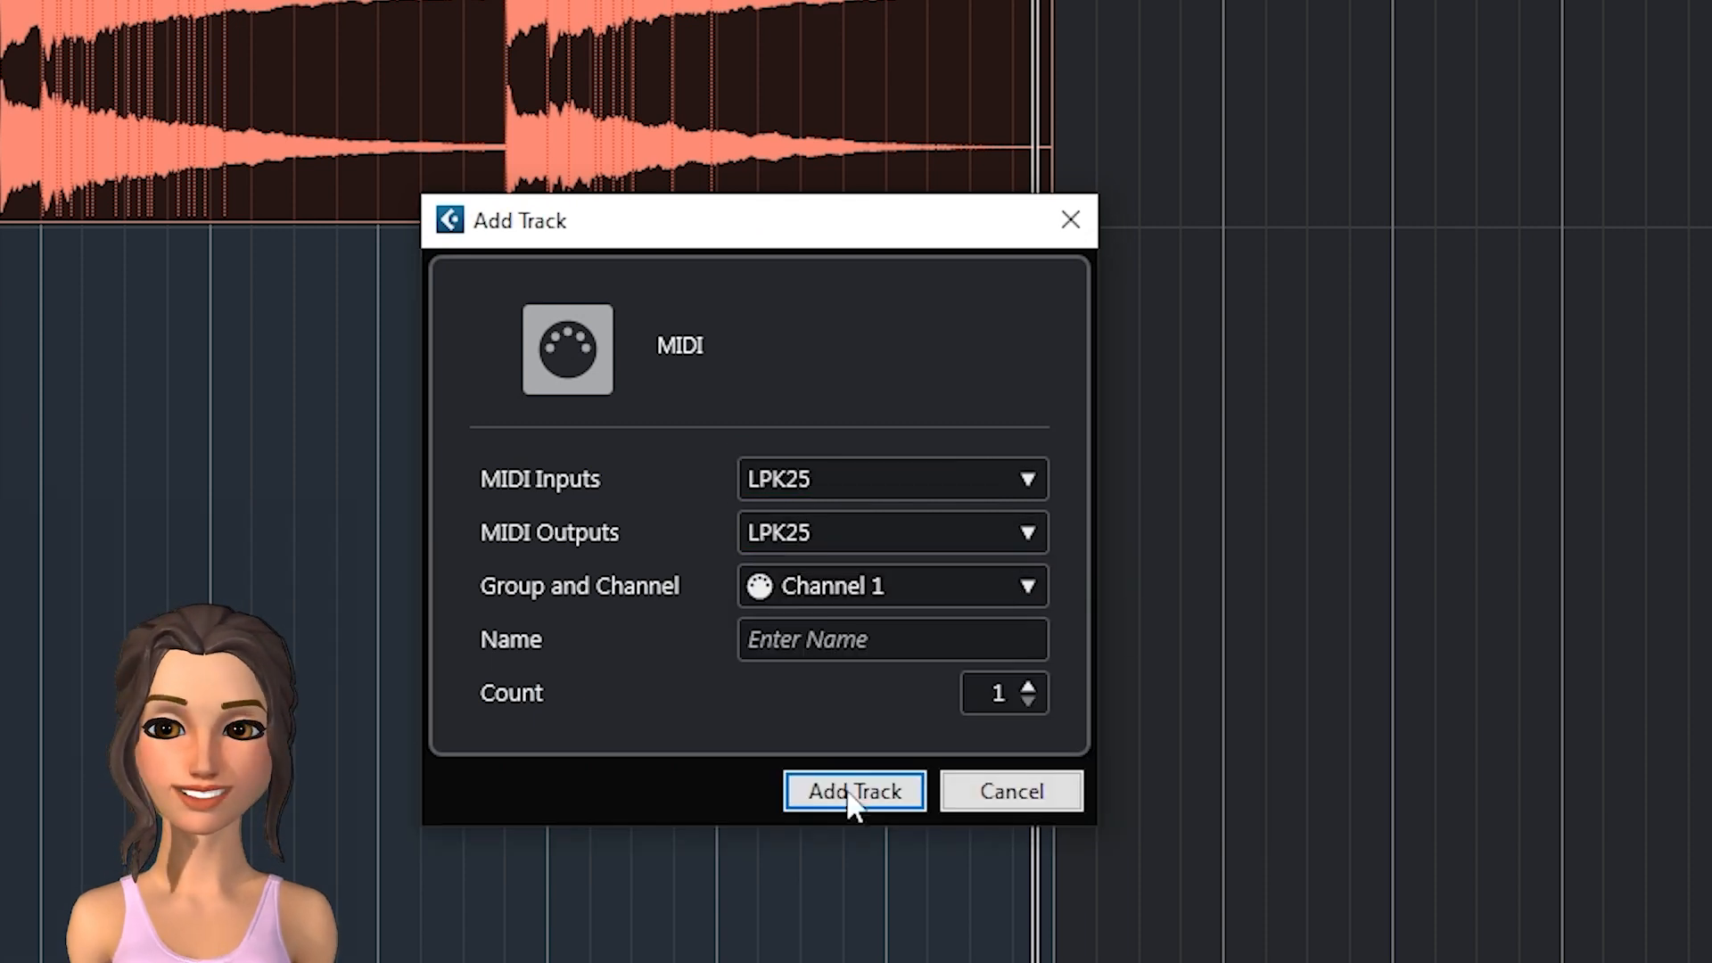
left_click(849, 798)
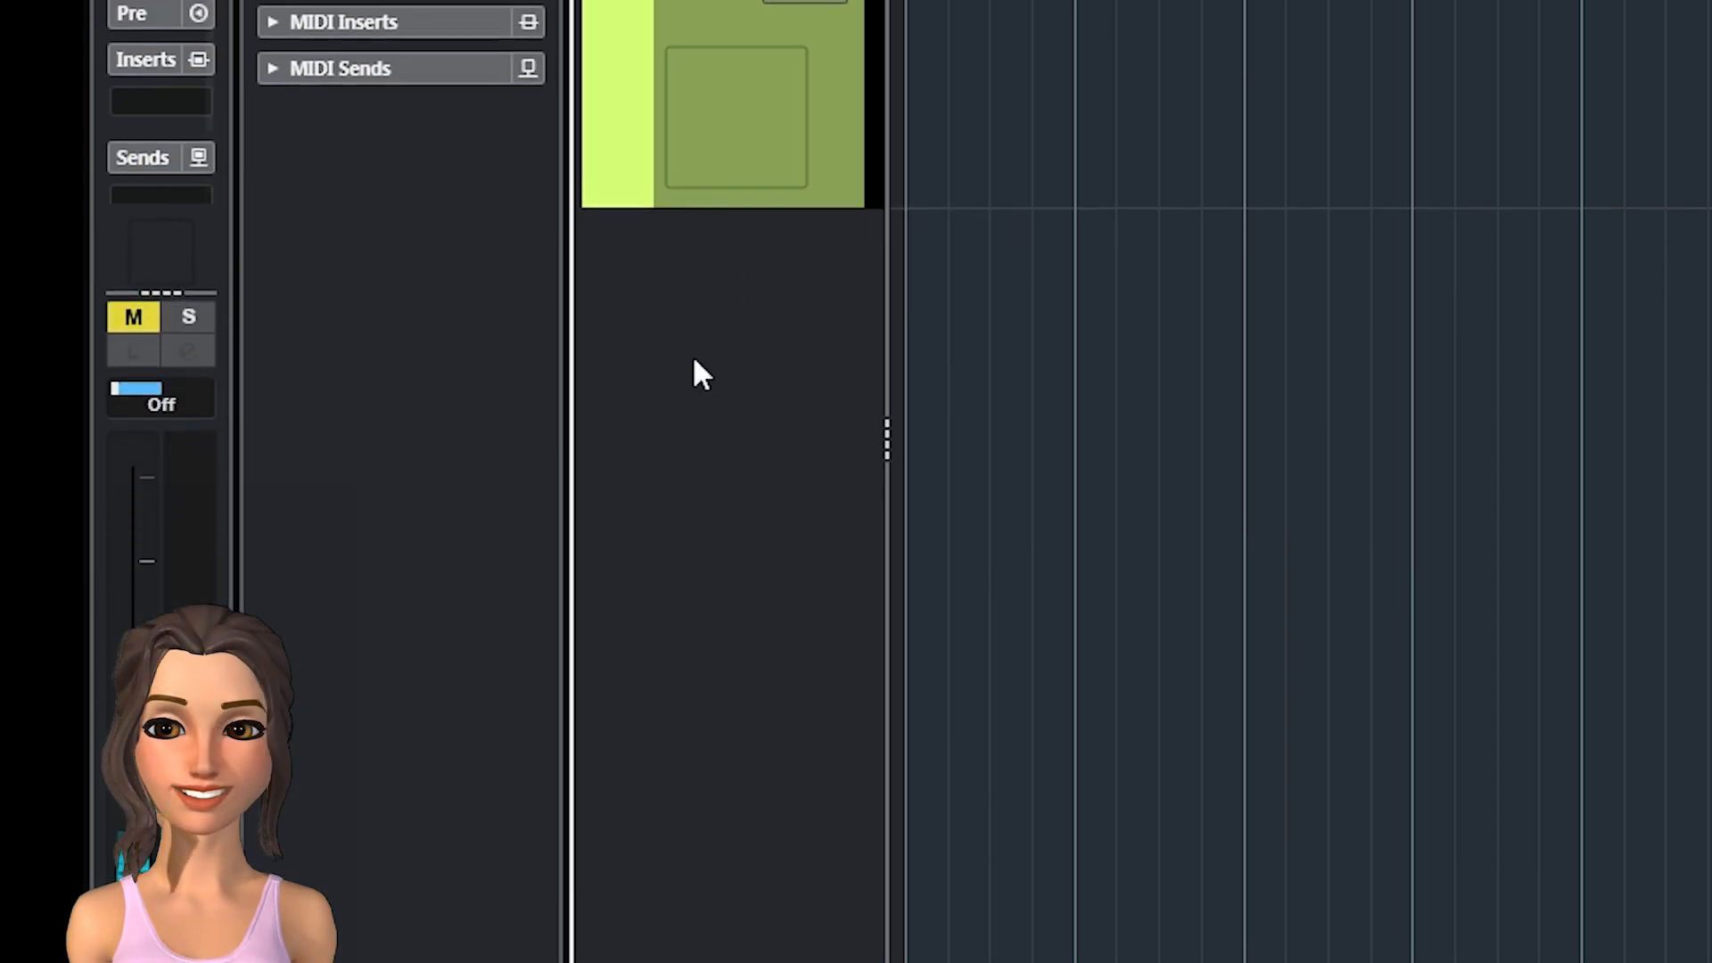
Step: Add one instrument track with Padshop as the instrument, LPK25 as MIDI input and Stereo Out as output
right_click(694, 616)
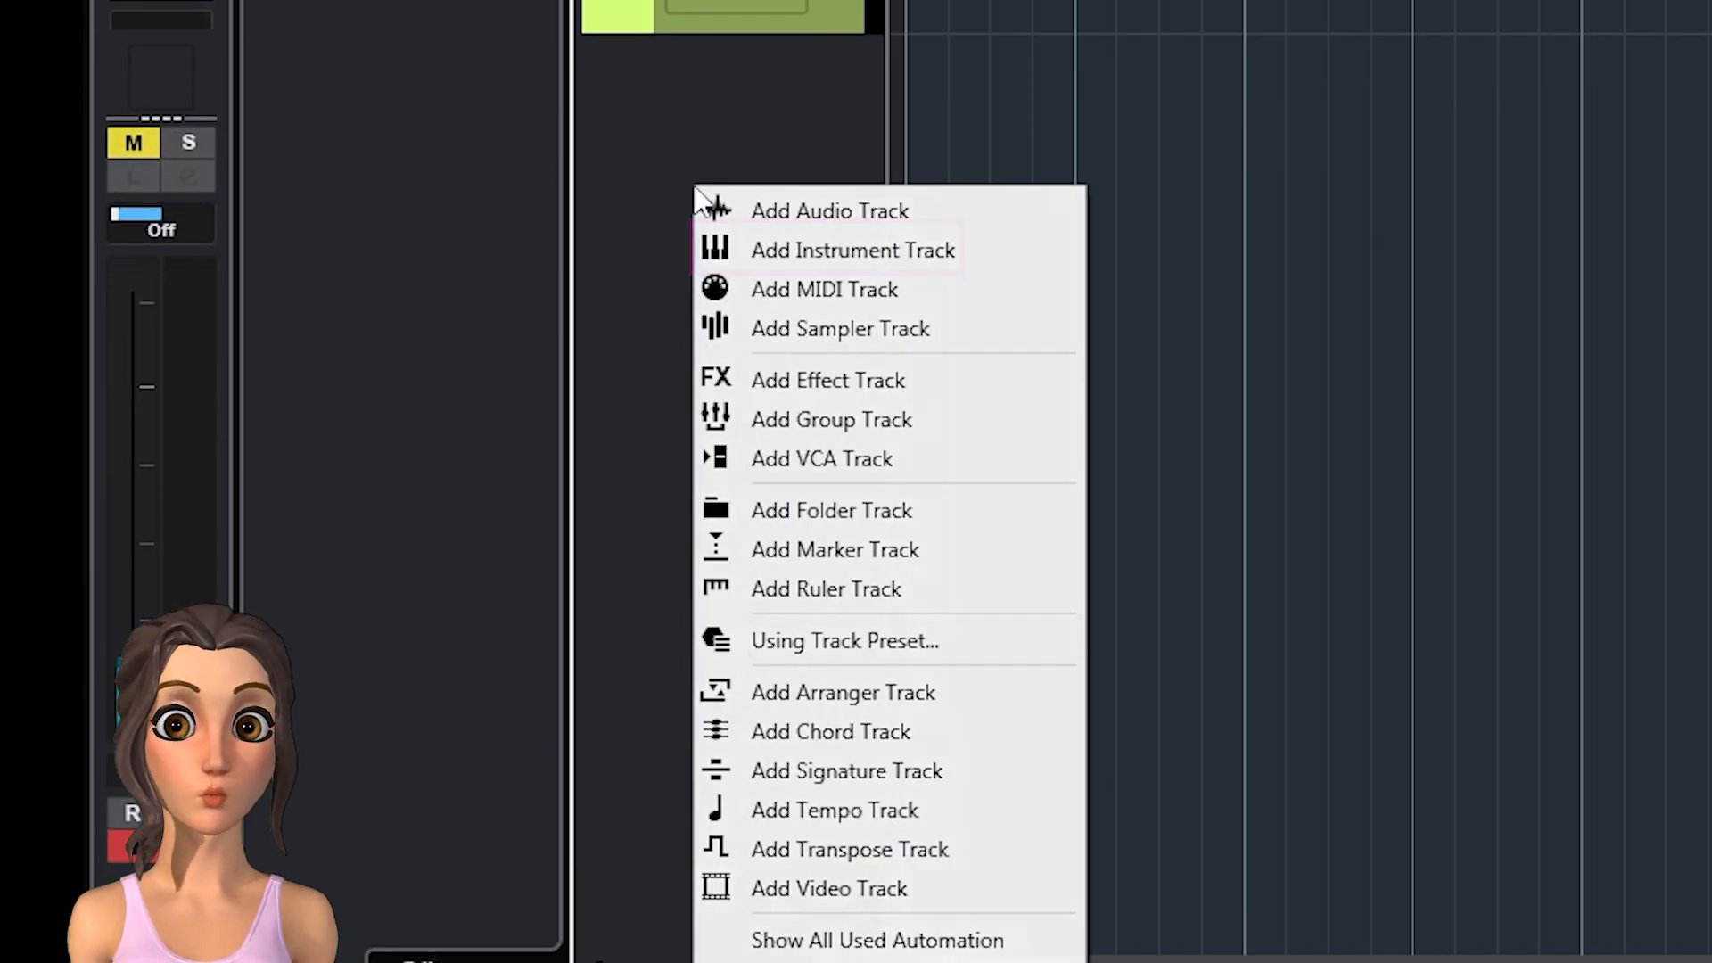
left_click(794, 254)
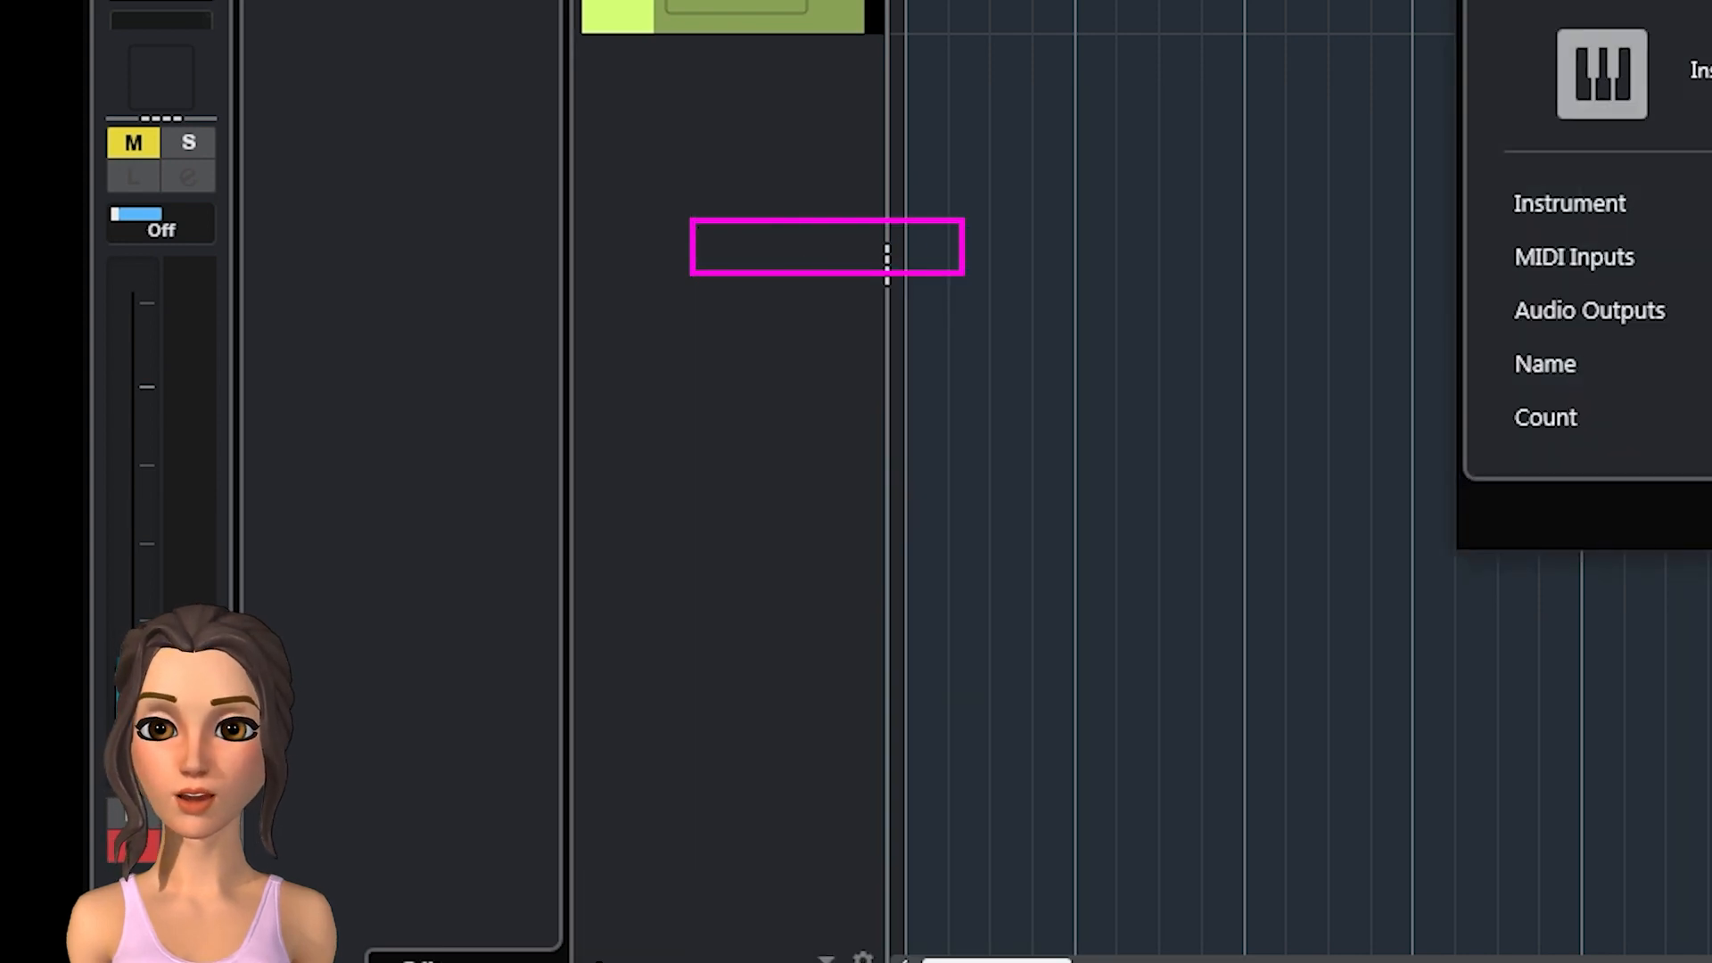
left_click(961, 207)
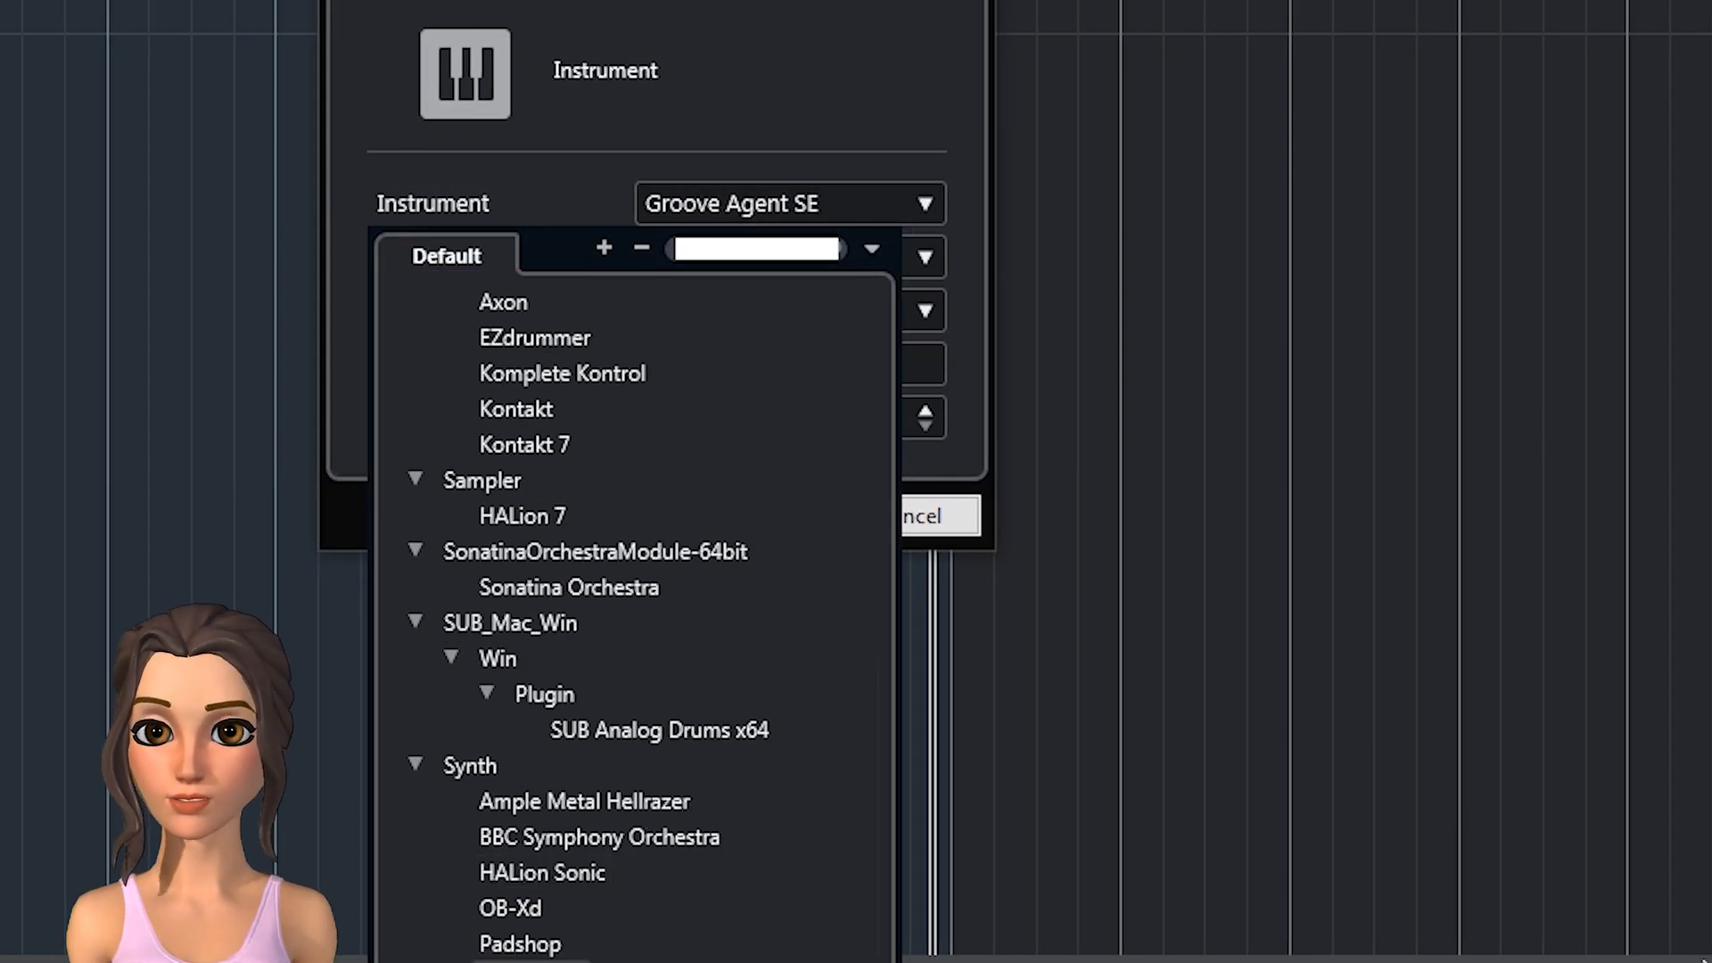
left_click(526, 946)
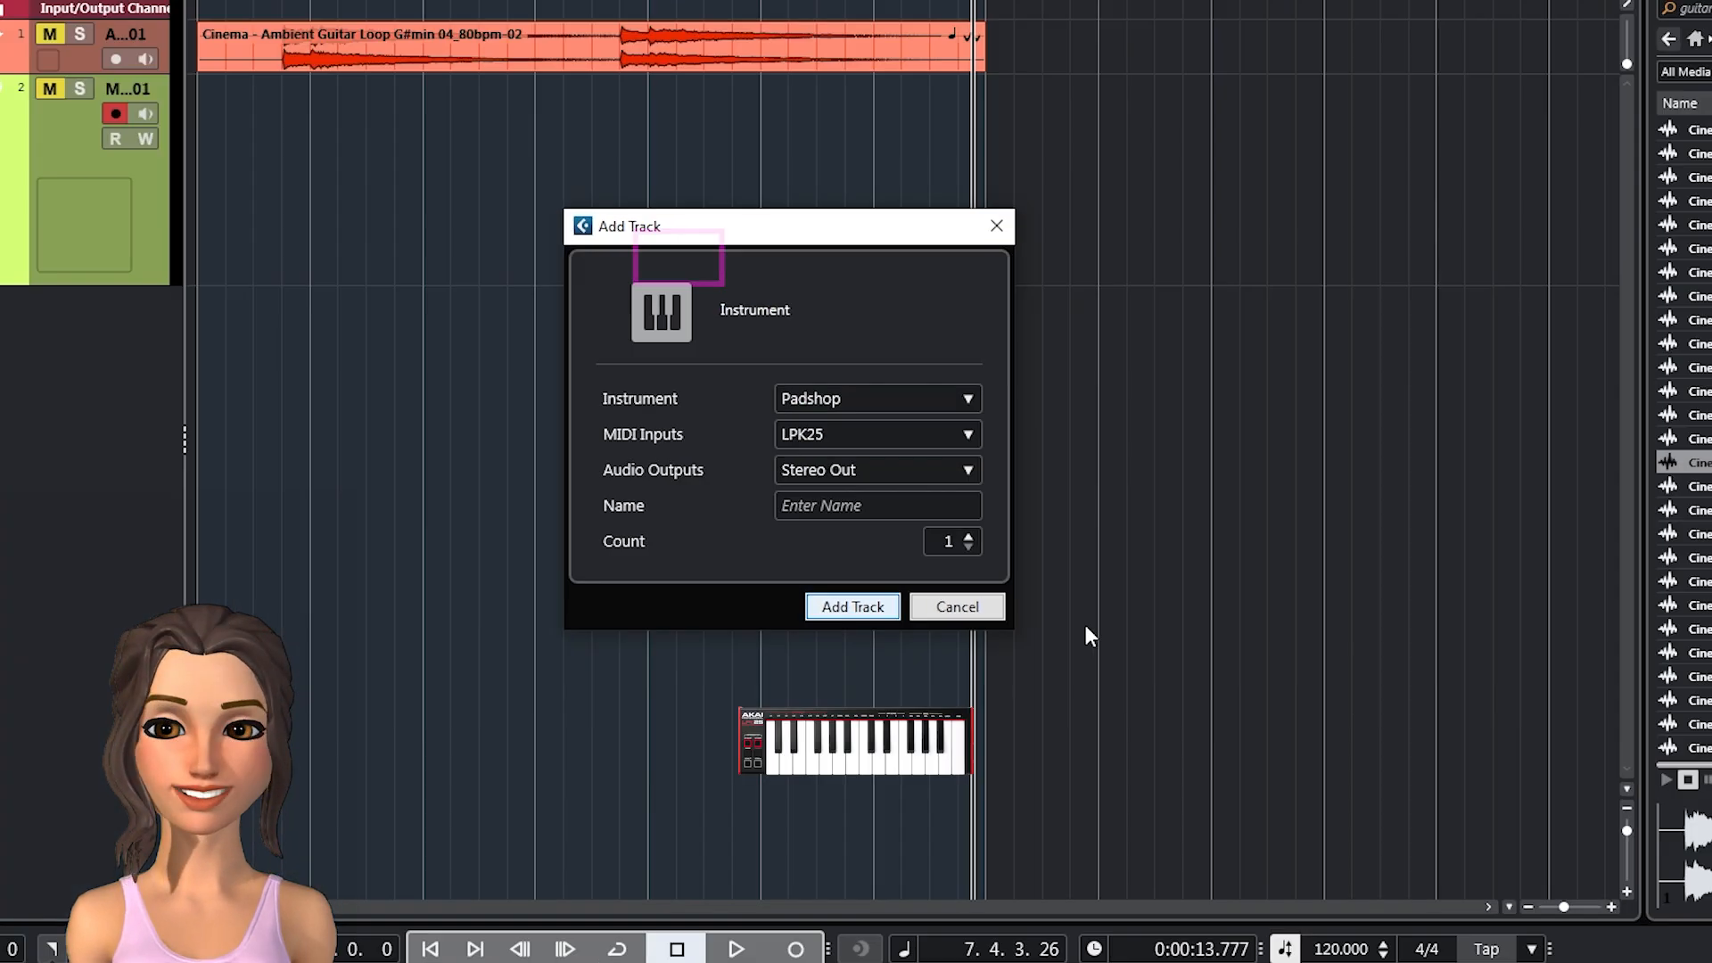
left_click(754, 521)
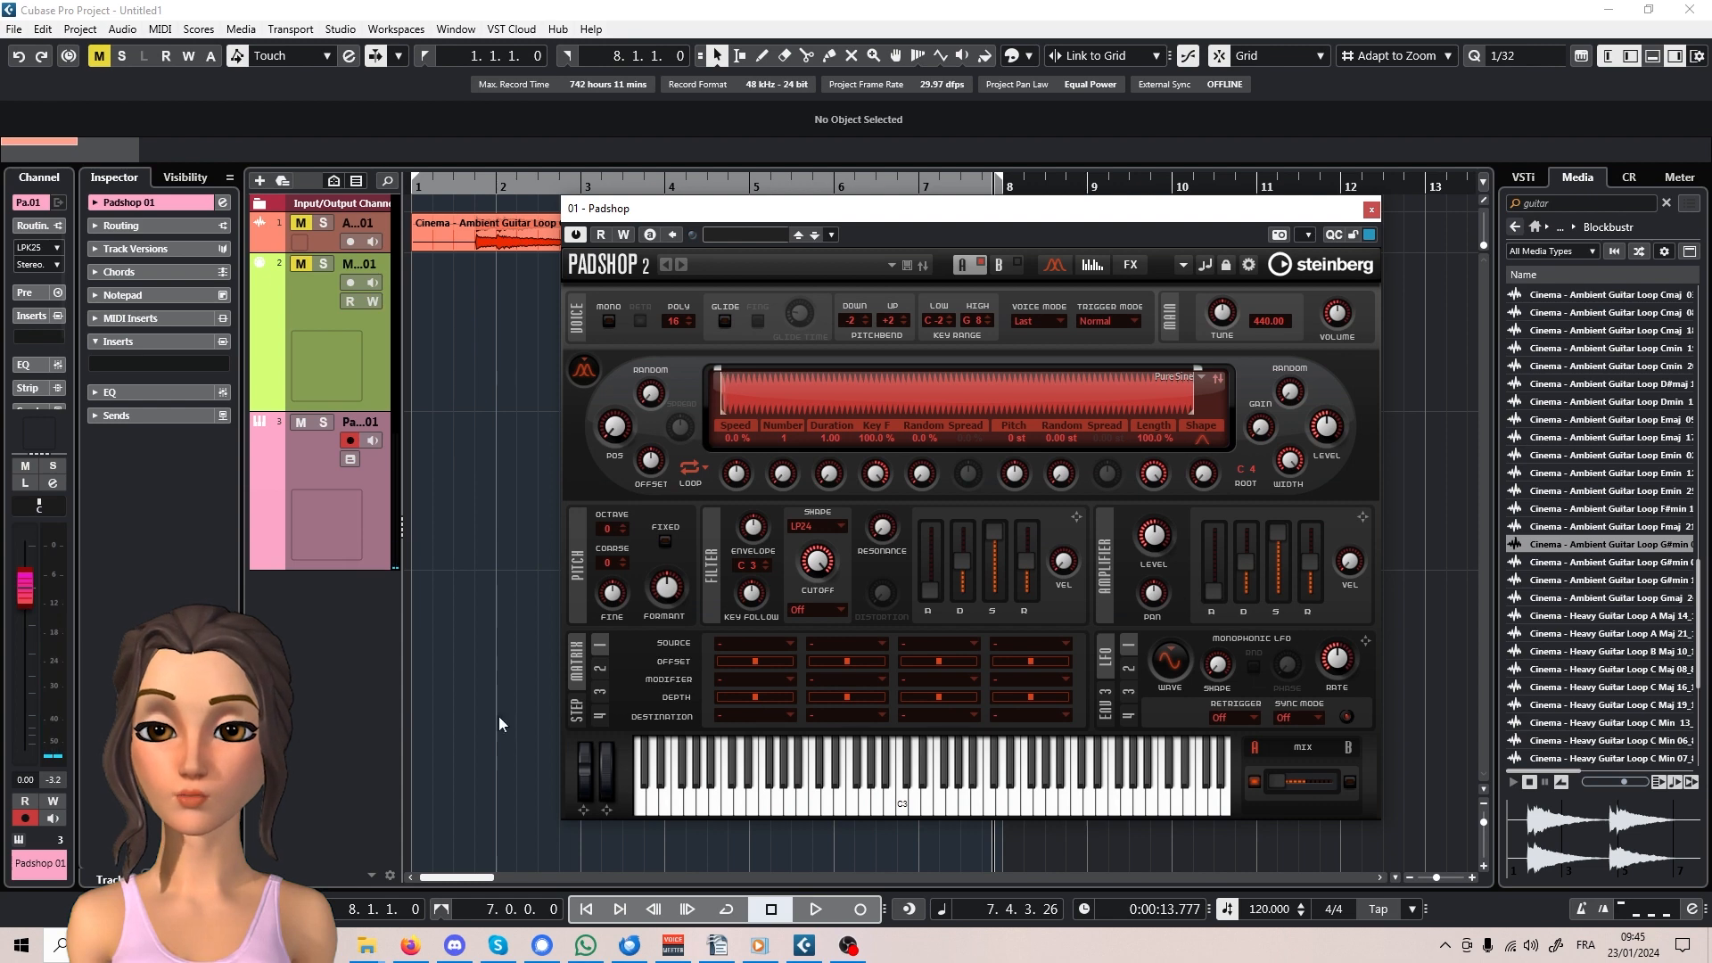
Step: Close the Padshop window, hide the media browser and display the chord pads
key("alt+Tab")
left_click(372, 483)
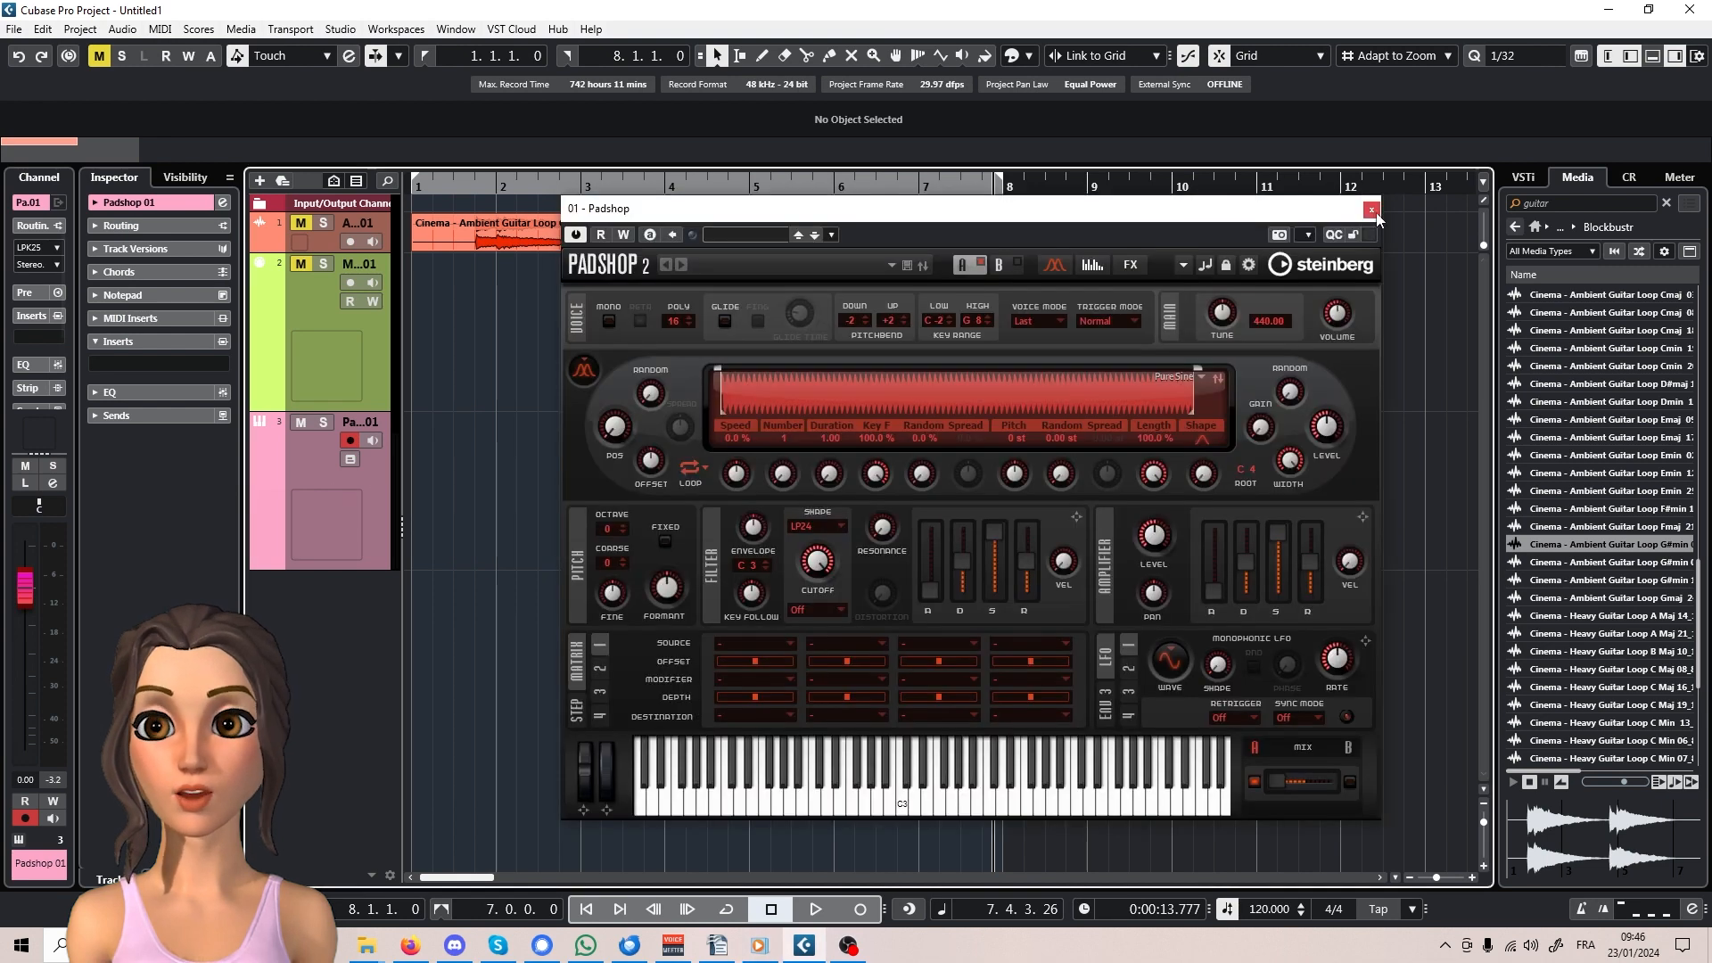
left_click(1656, 61)
left_click(1655, 59)
left_click(691, 880)
Step: Place the Eb, Fmin, D7 and F7 chord pads on the Padshop track, one per bar in bars 1 to 4
left_click_drag(358, 667, 415, 469)
left_click_drag(666, 667, 500, 500)
left_click_drag(769, 667, 587, 509)
left_click_drag(878, 684, 671, 501)
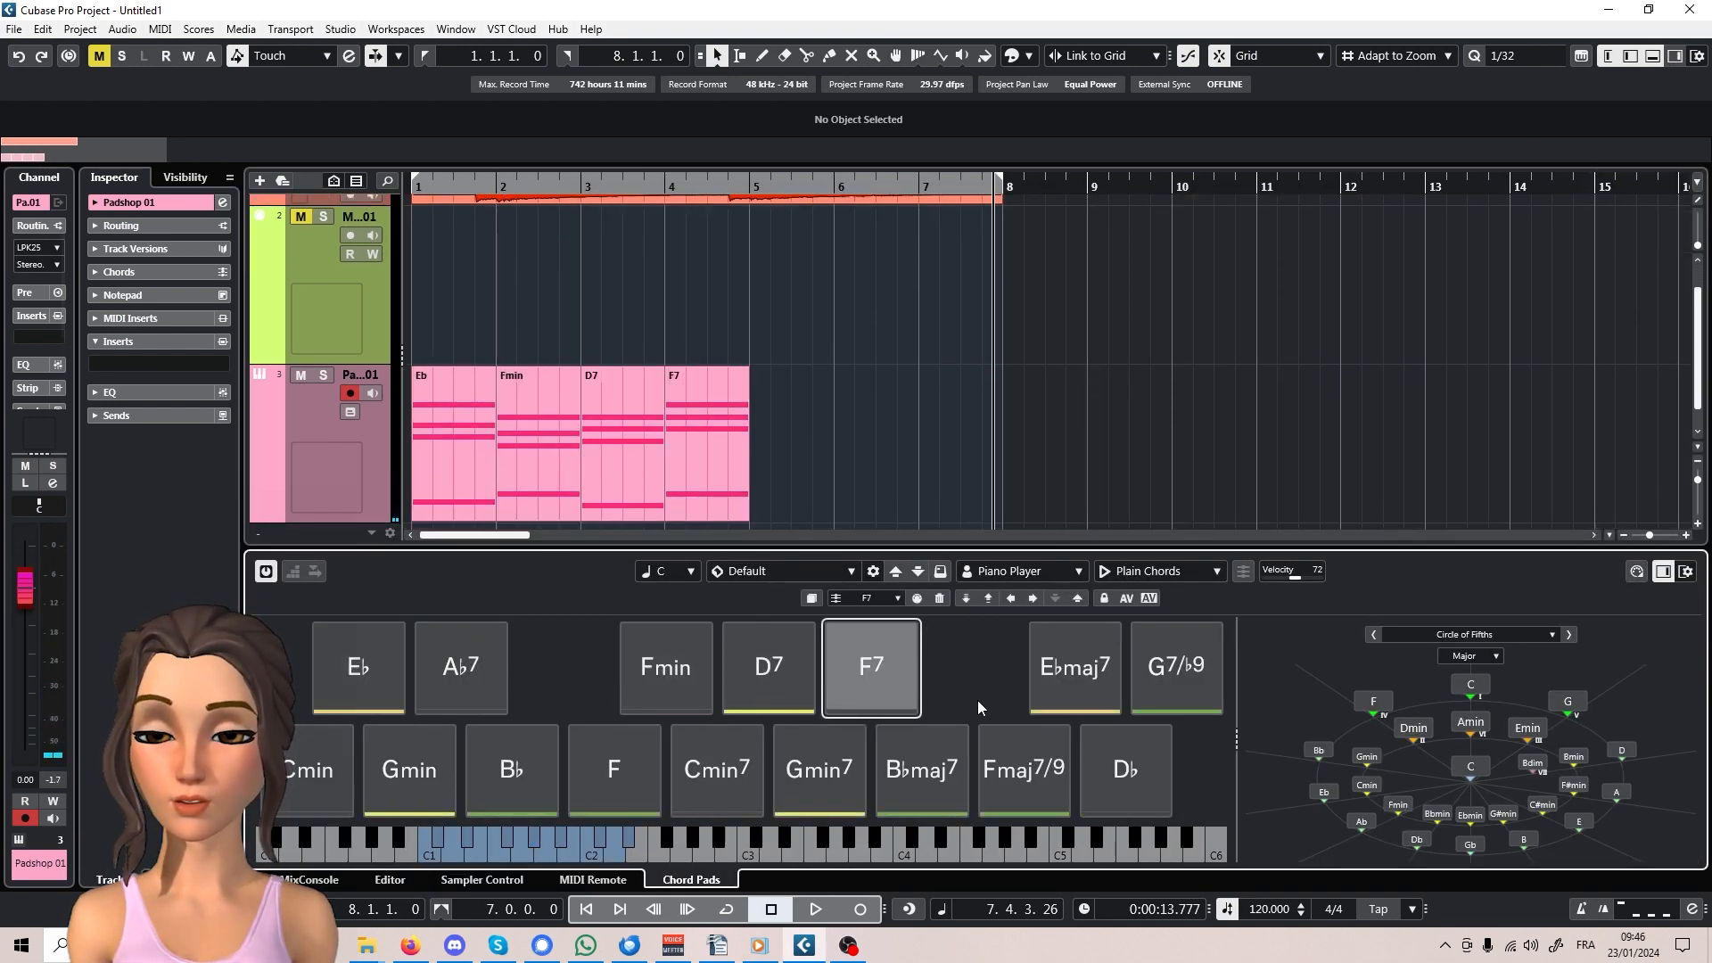
Step: Hide the chord pads, set a cycle around all four chord events and play them from the start
left_click(258, 880)
left_click_drag(765, 436, 400, 584)
key("p")
left_click(727, 909)
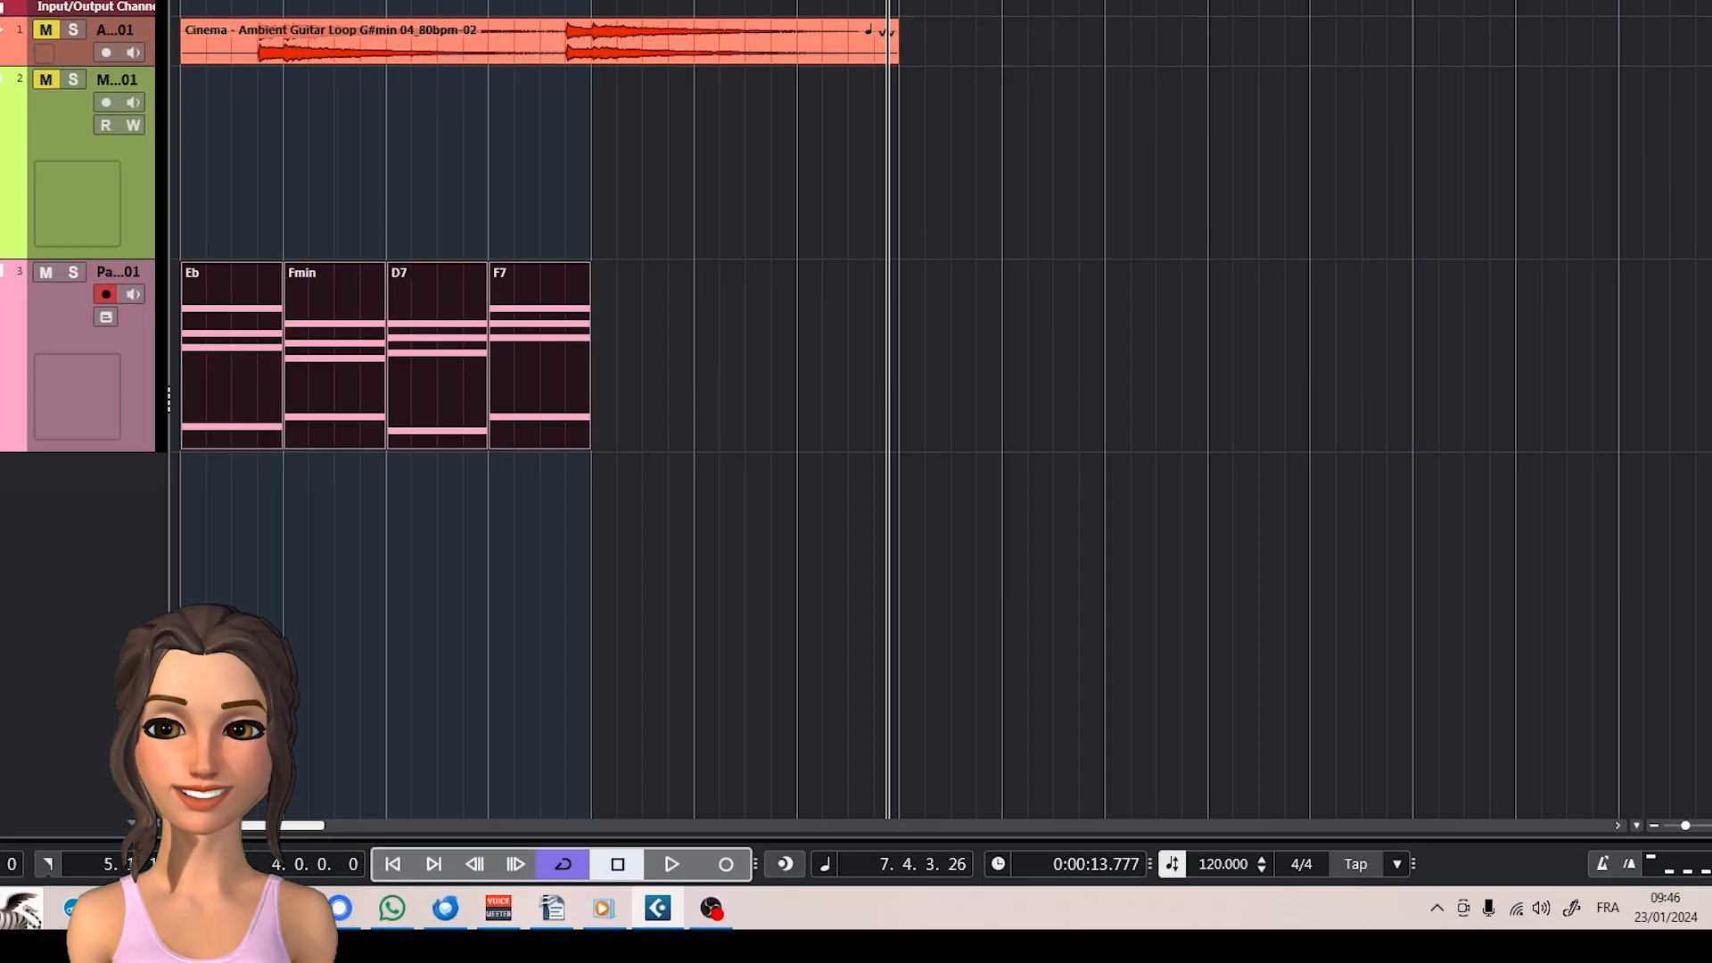
key("KP_Decimal")
key("space")
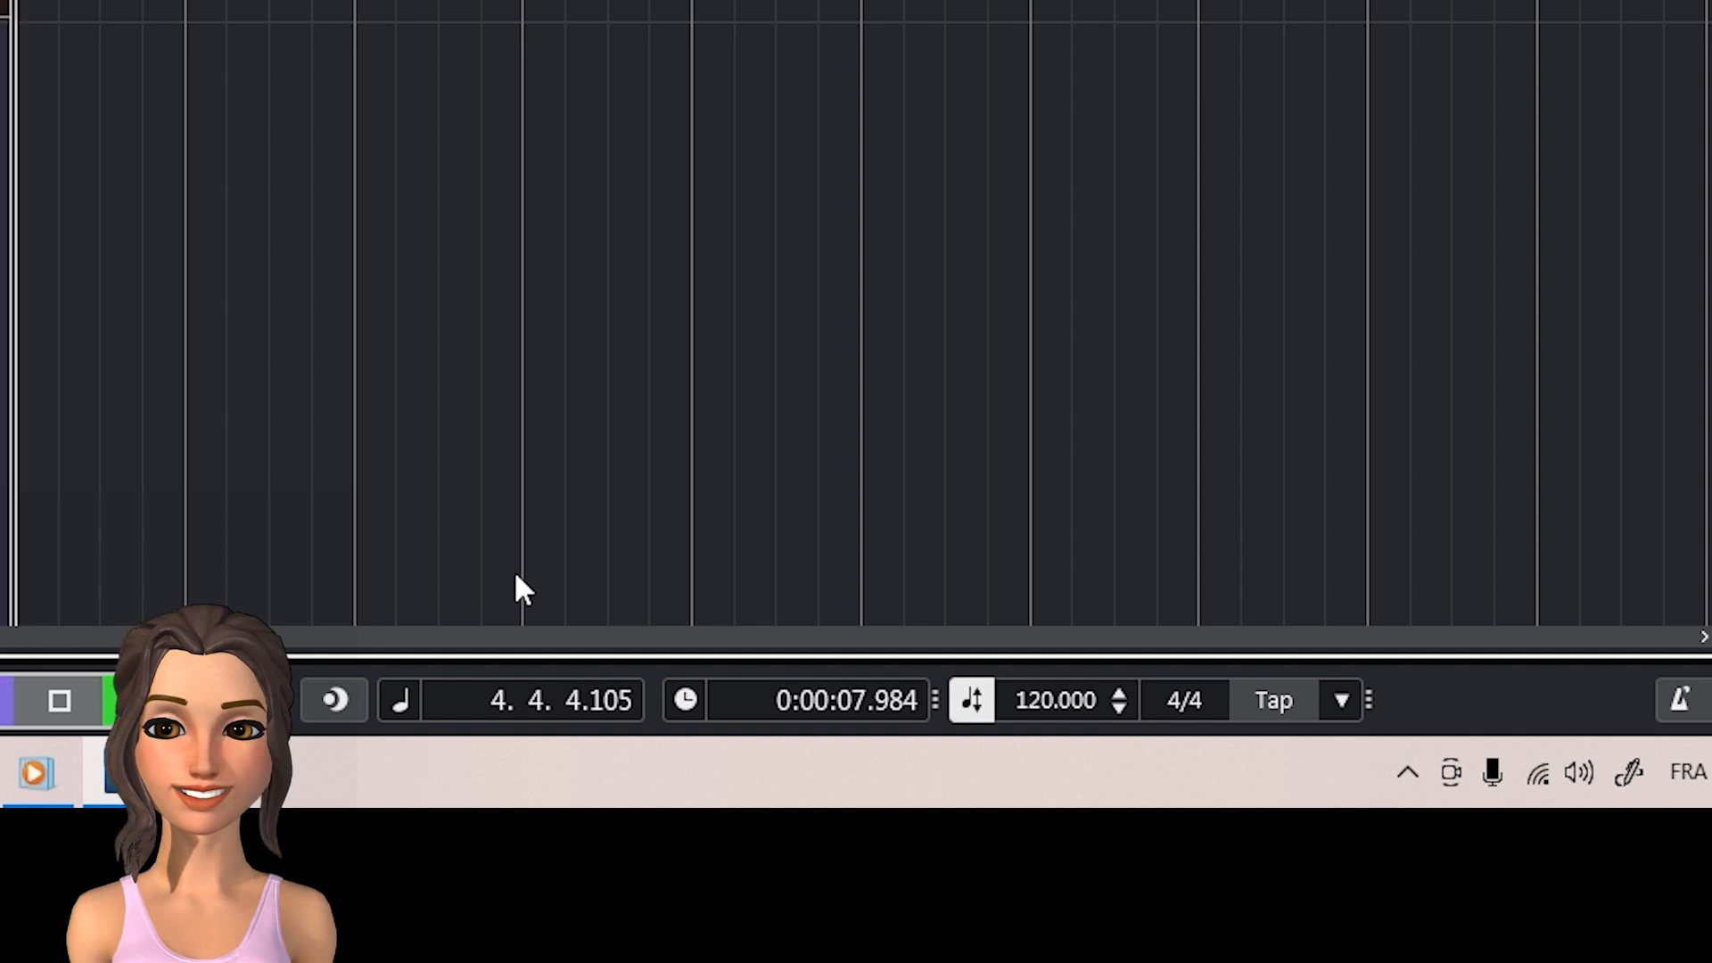
Step: Set the project tempo to 90 and play the chord events from the beginning
double_click(1049, 707)
type("90")
key("Return")
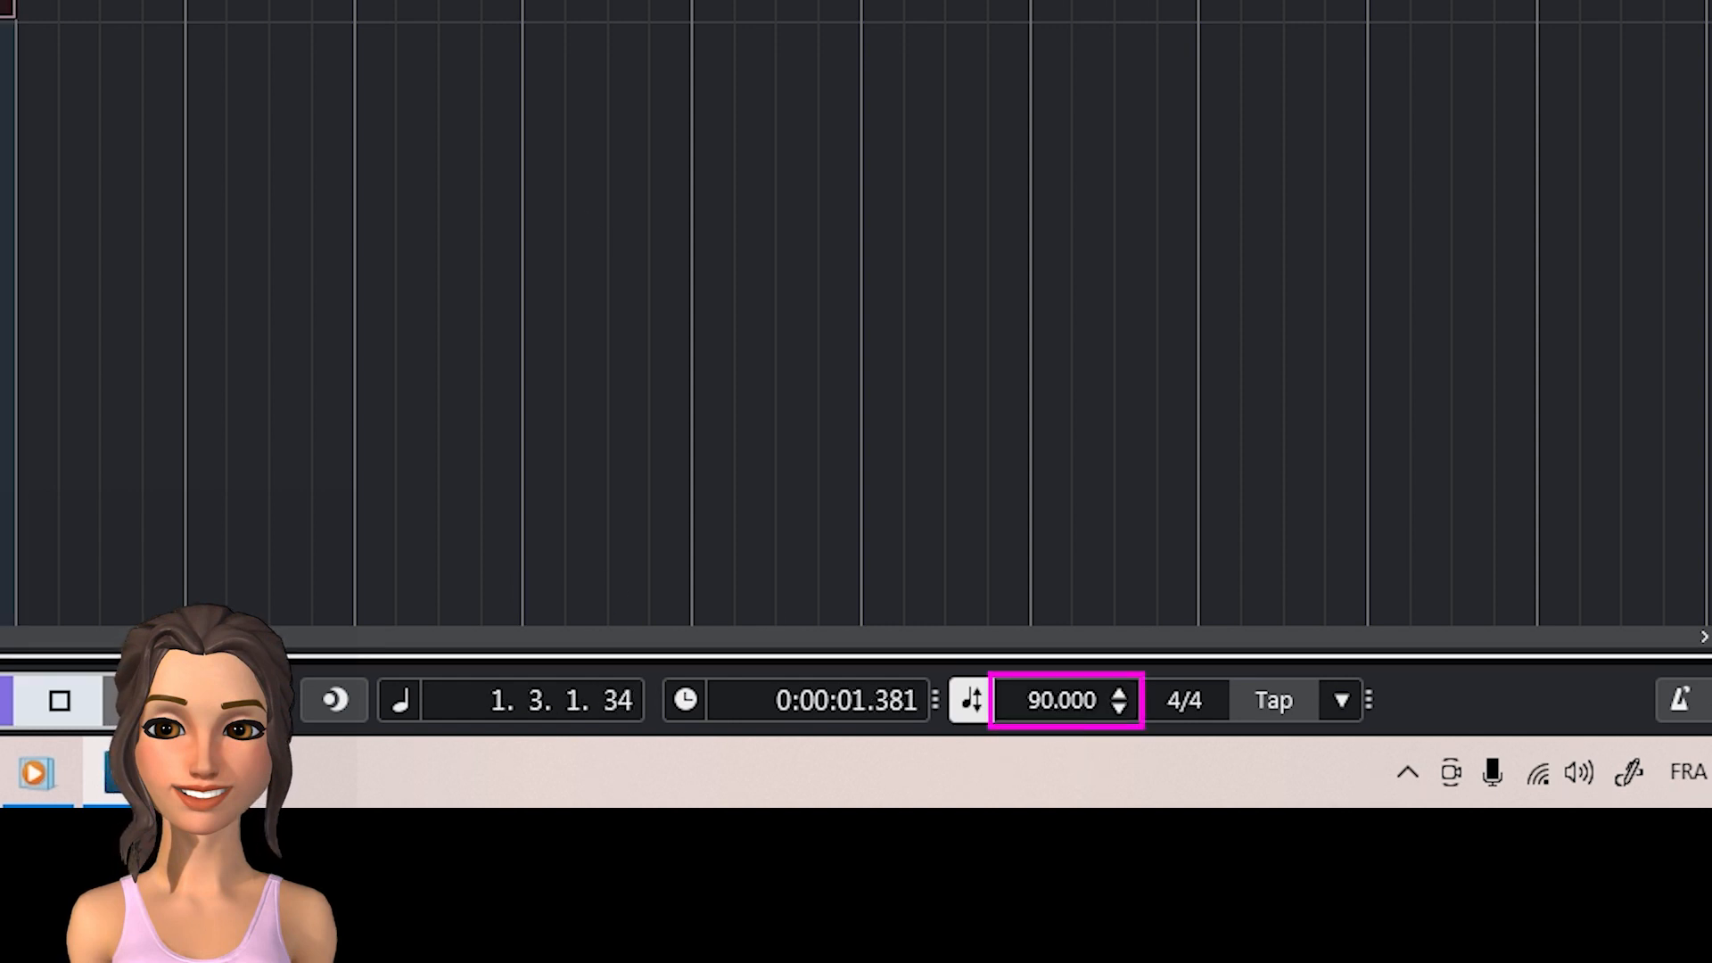
left_click(409, 192)
key("space")
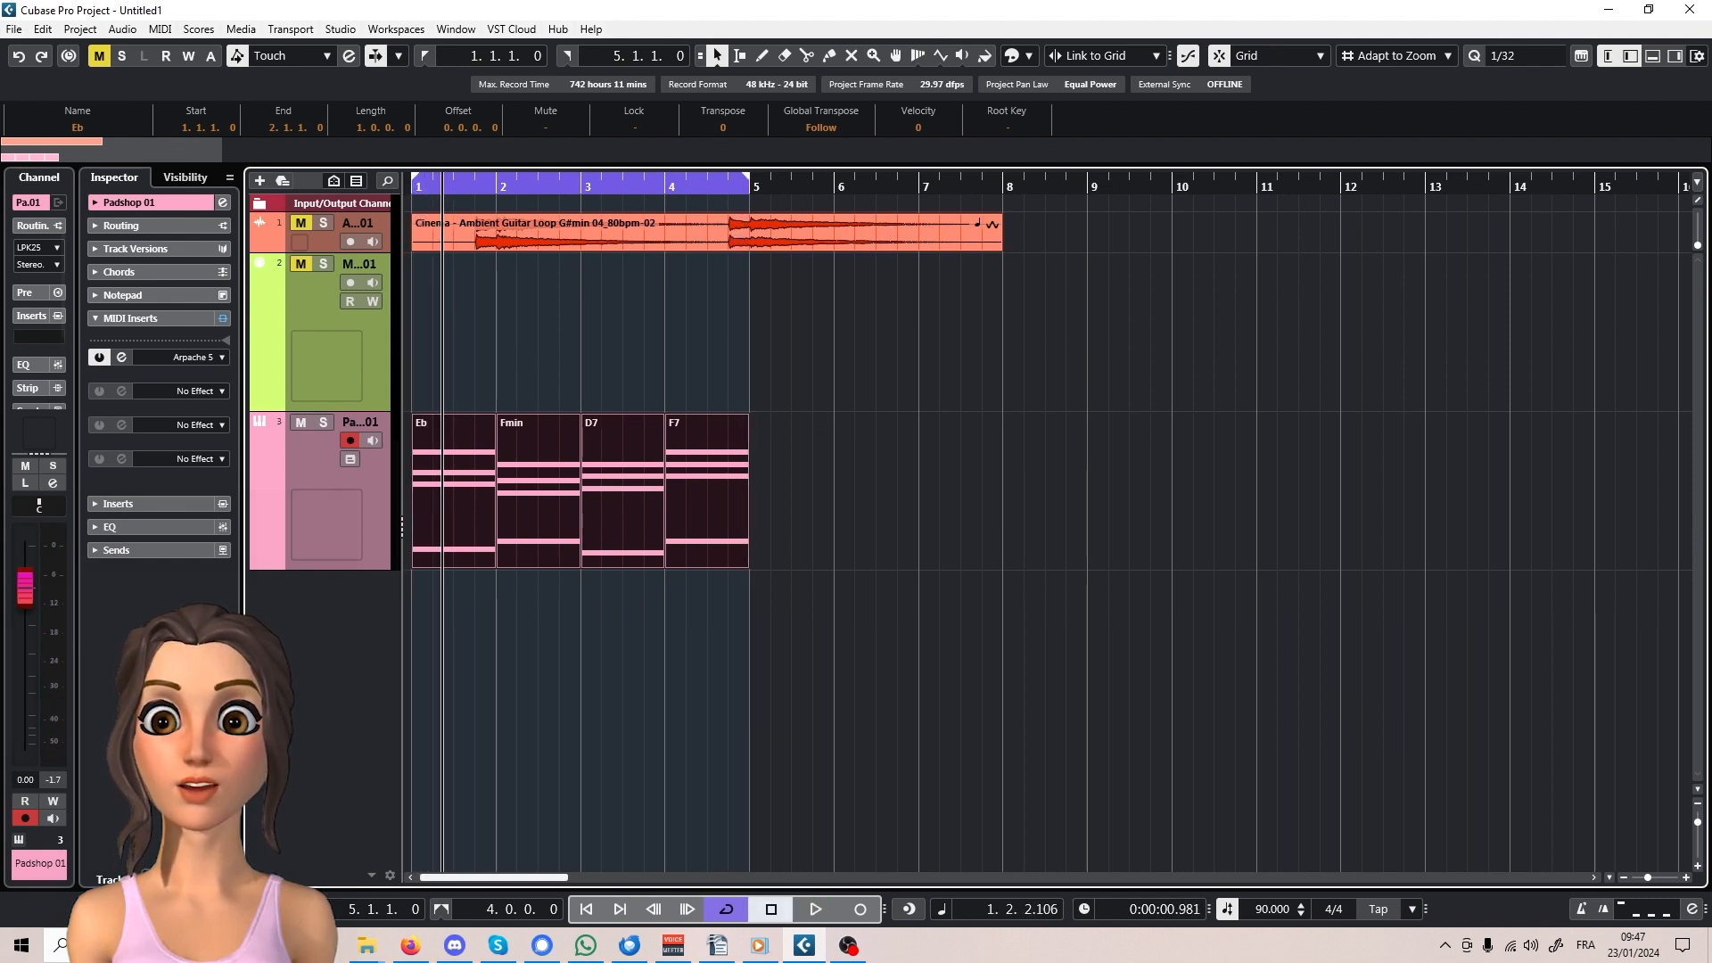
Step: Open the Fmin chord event in the Key Editor, examine its notes and close the editor
left_click(515, 462)
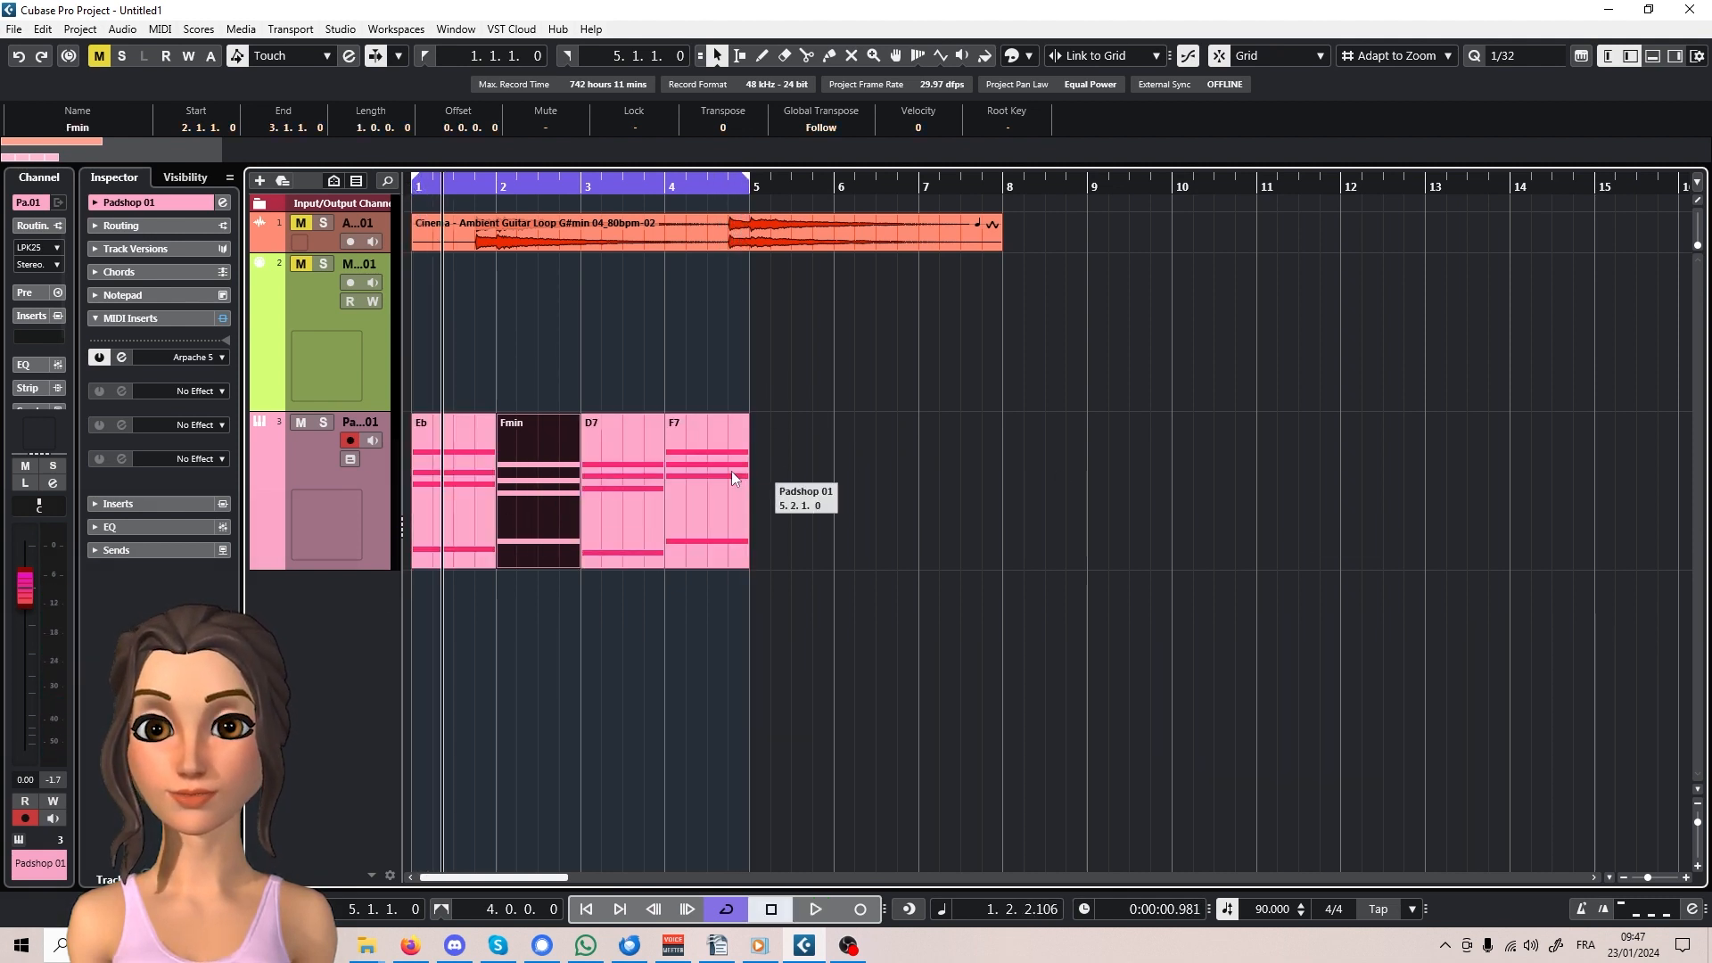
double_click(521, 465)
scroll(751, 708, "up", 2)
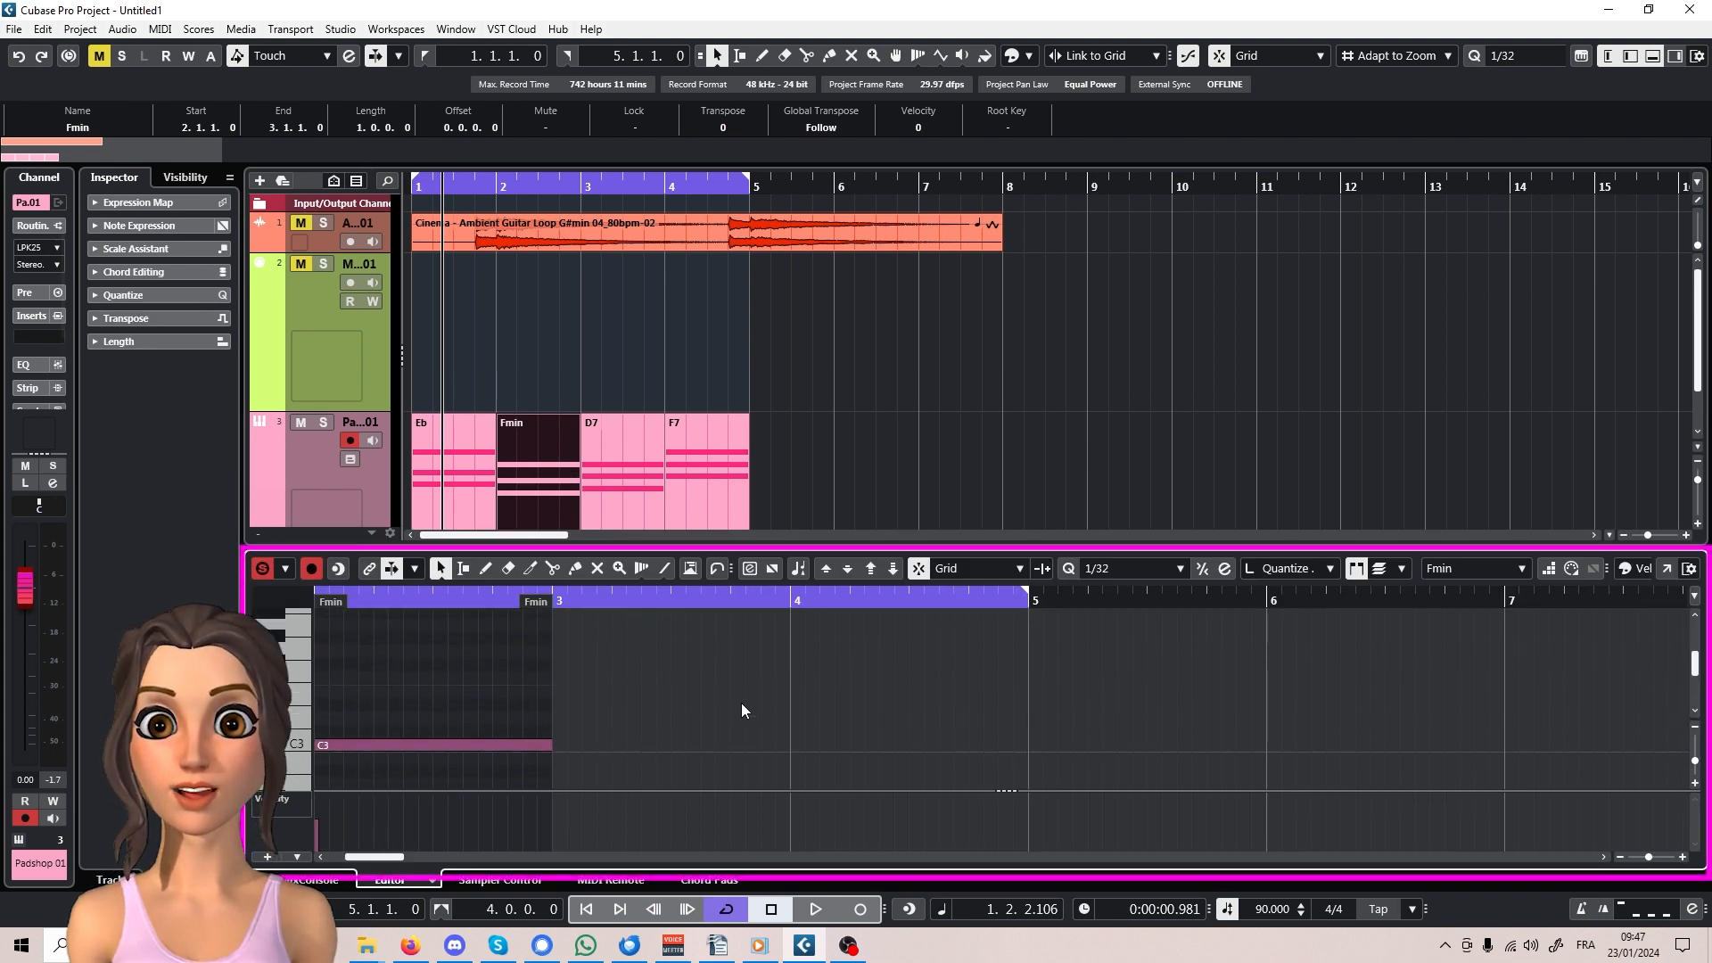
scroll(744, 709, "down", 2)
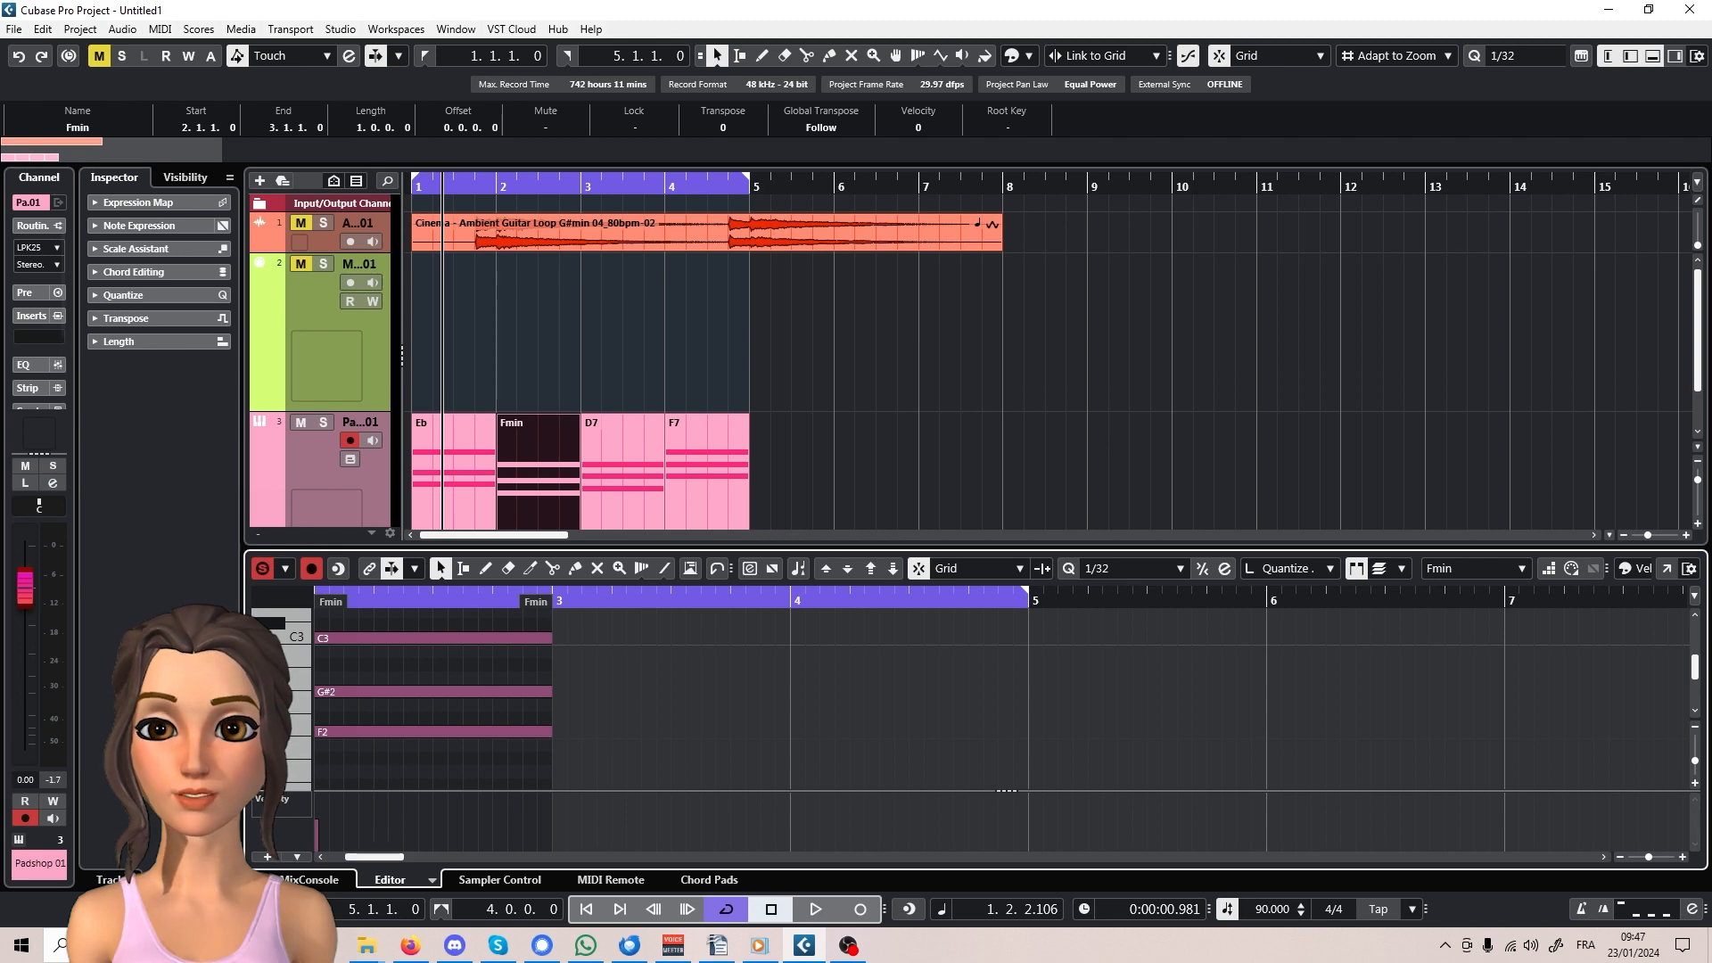
left_click(257, 880)
scroll(510, 629, "up", 5)
scroll(510, 628, "down", 5)
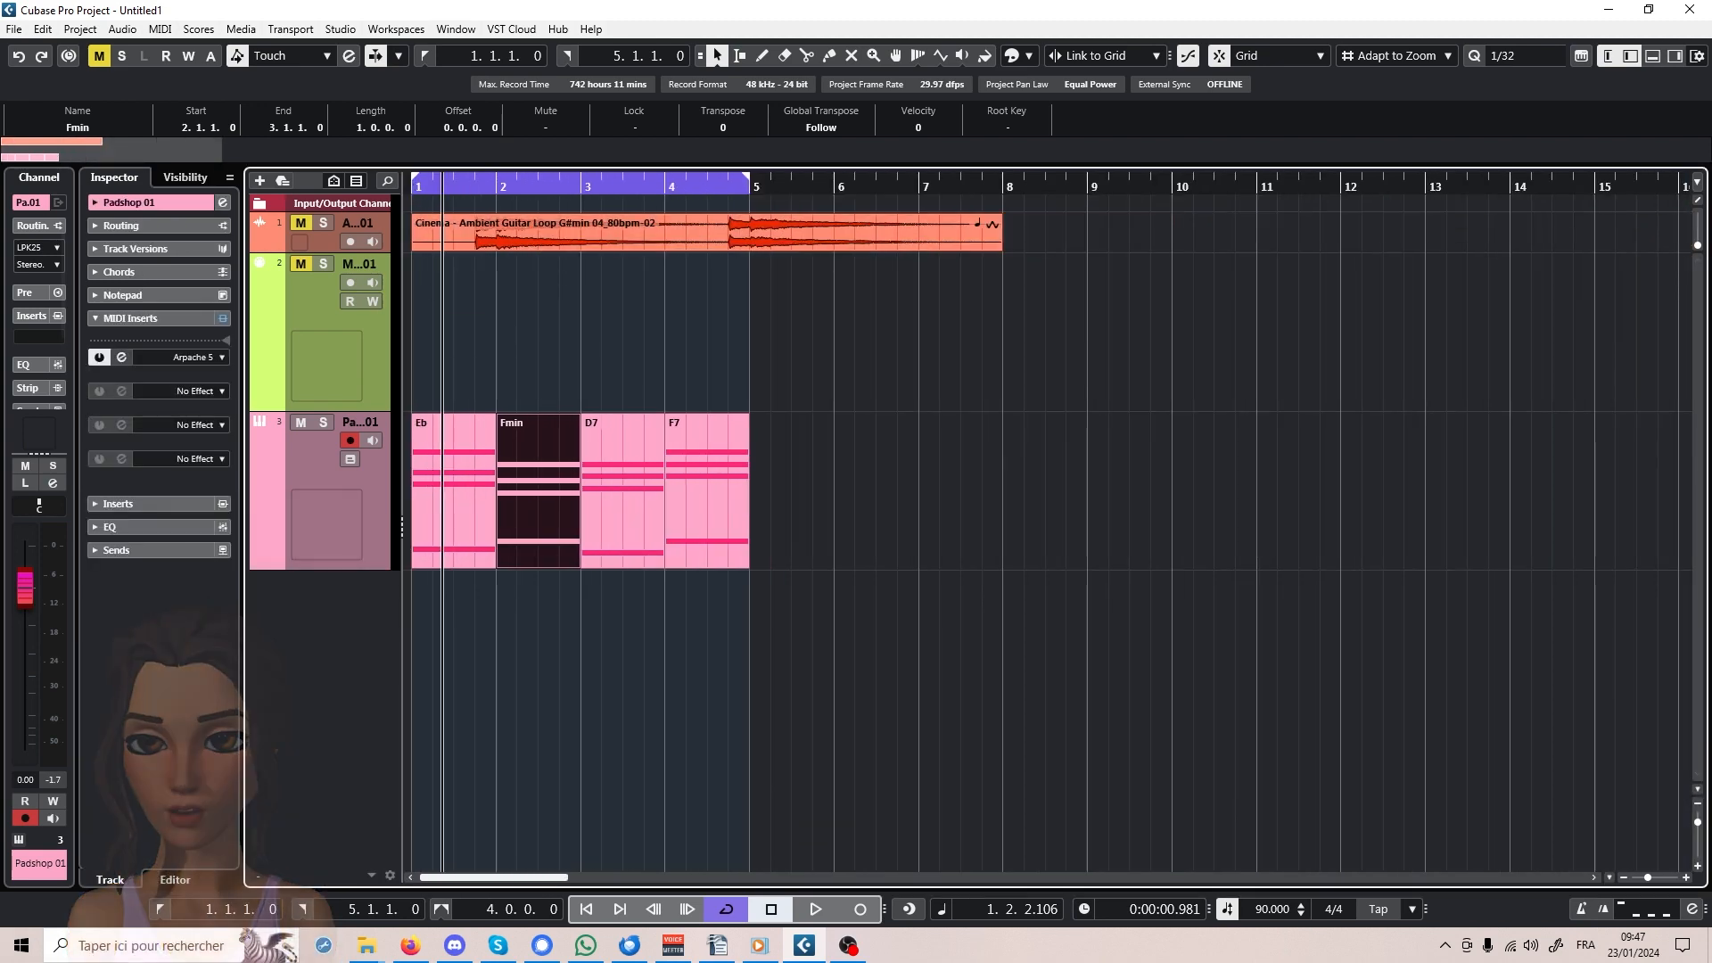